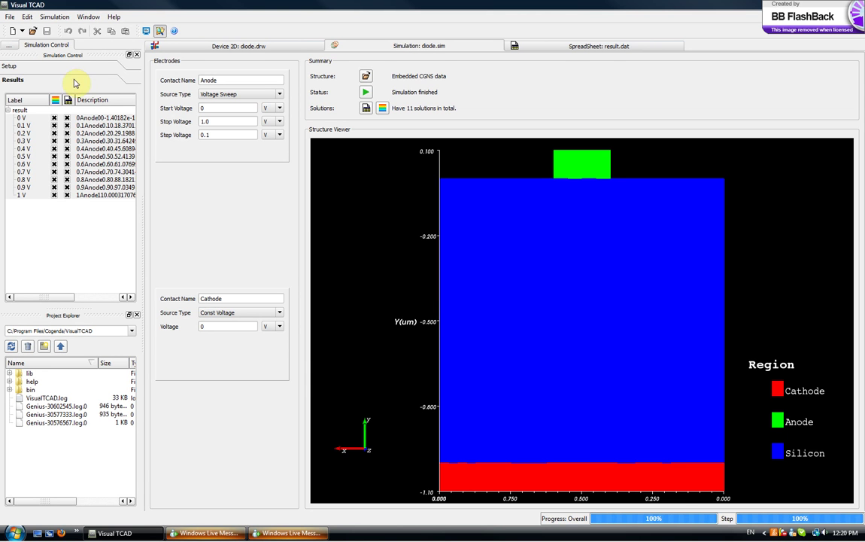
# Step: Close the result.dat spreadsheet tab to return to the diode.drw device drawing
pyautogui.click(566, 48)
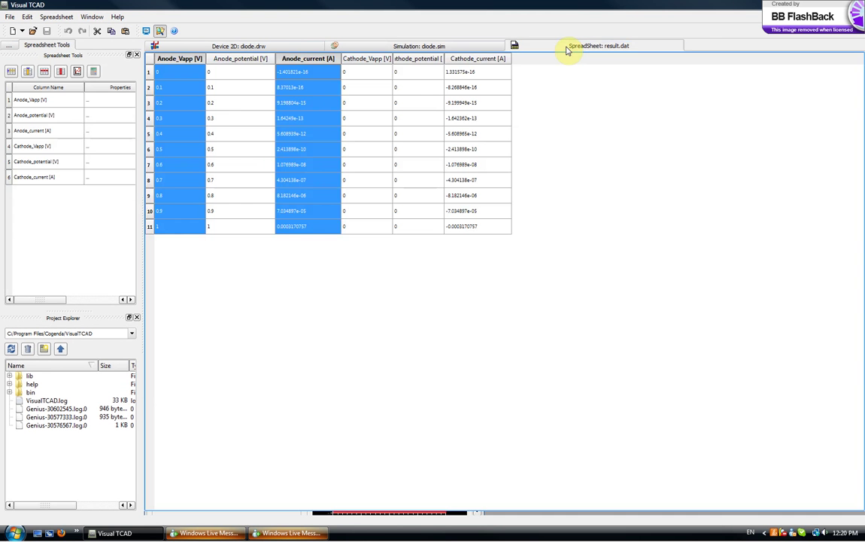
pyautogui.rightClick(566, 48)
pyautogui.click(573, 65)
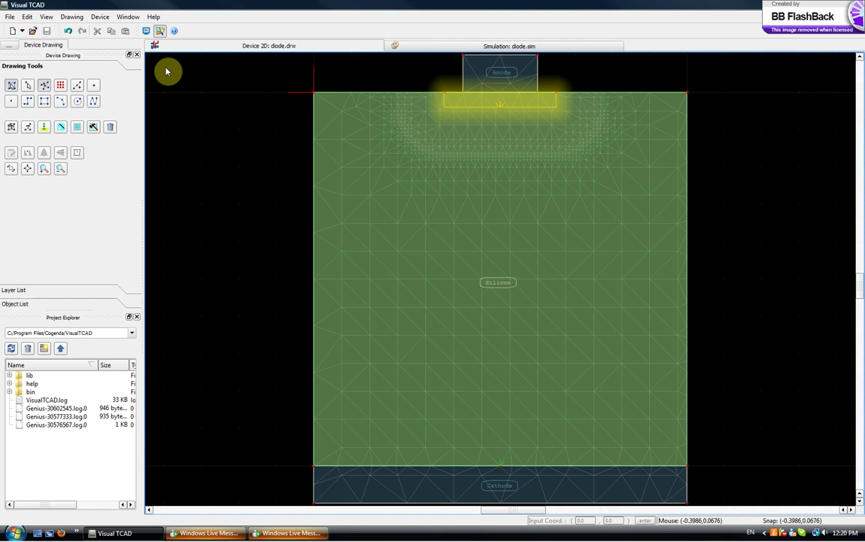
# Step: Start a new circuit schematic and pick the VSIN sine source from the Sources library
pyautogui.click(23, 33)
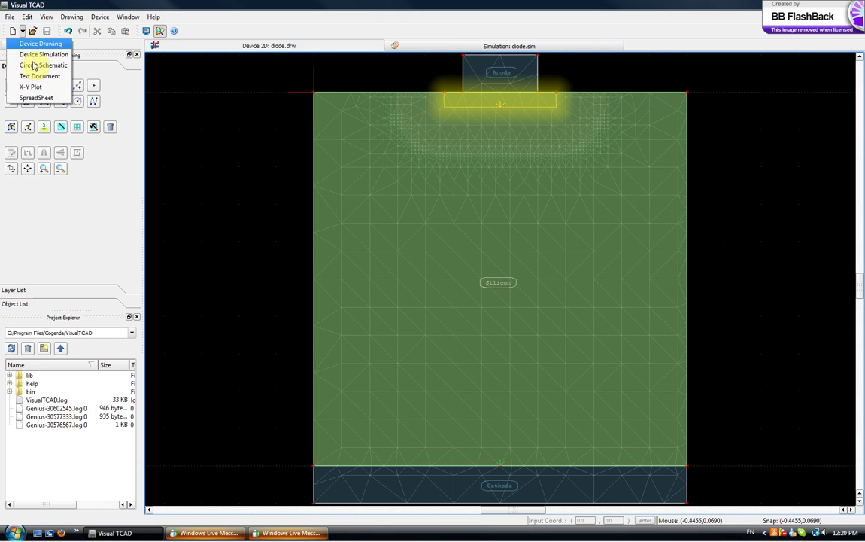
pyautogui.click(41, 66)
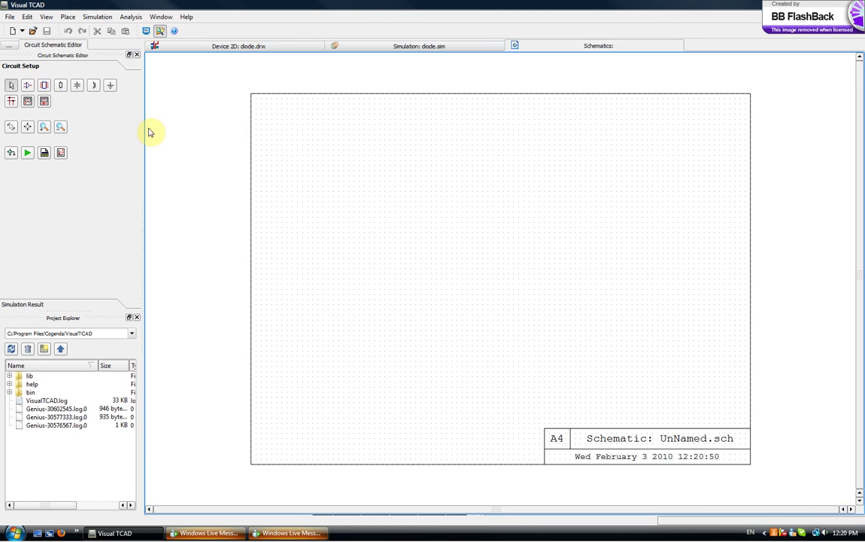
pyautogui.click(27, 85)
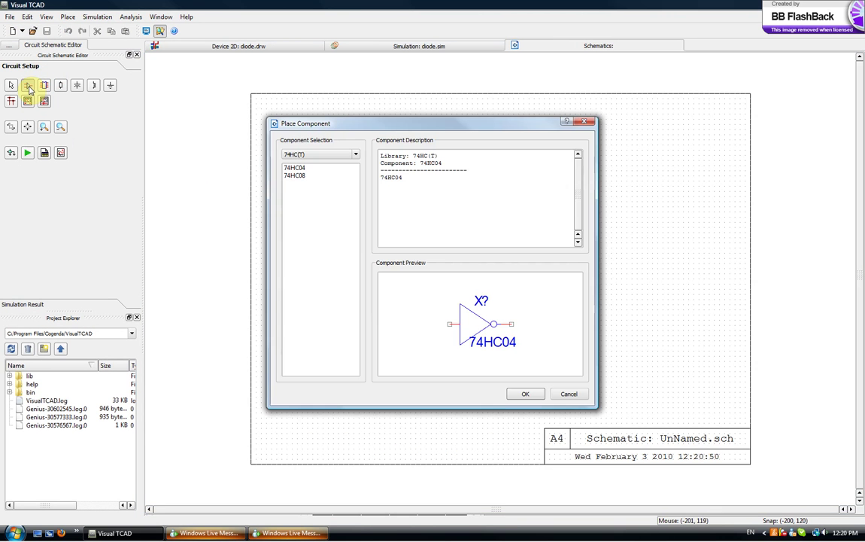
pyautogui.click(321, 155)
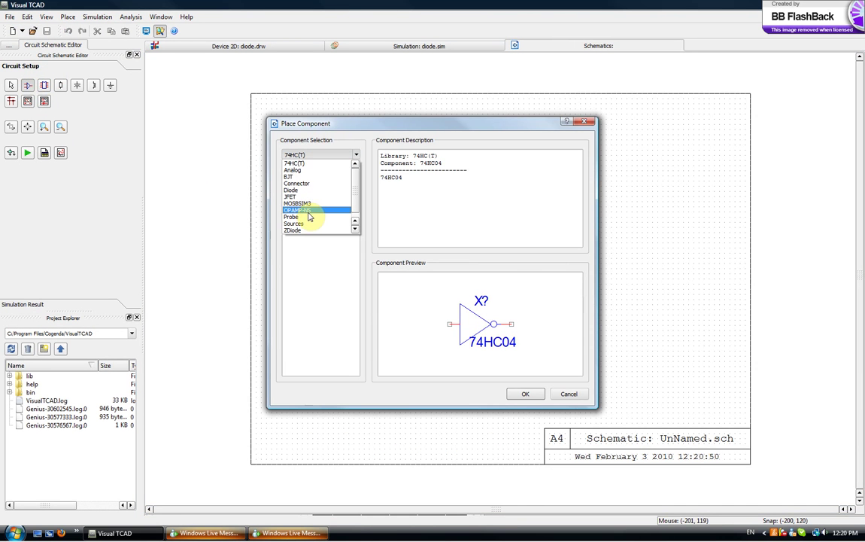
pyautogui.scroll(-1, 310, 216)
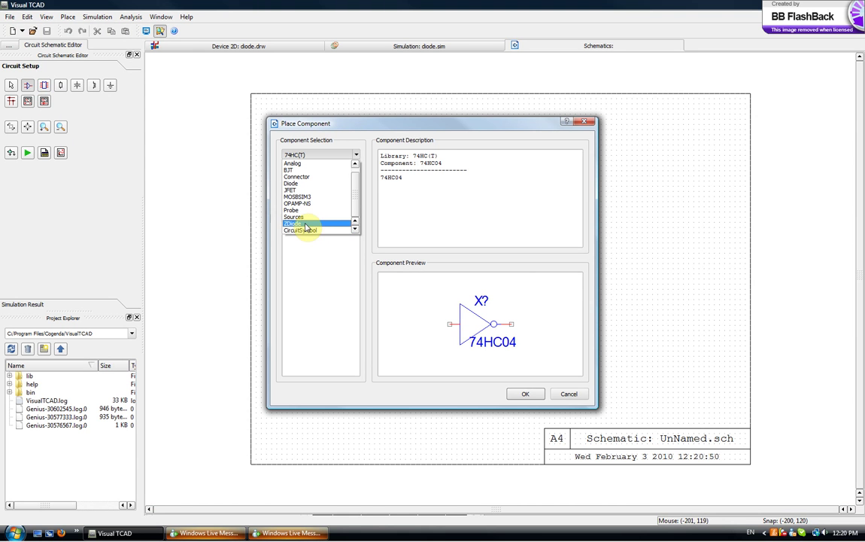
pyautogui.click(295, 217)
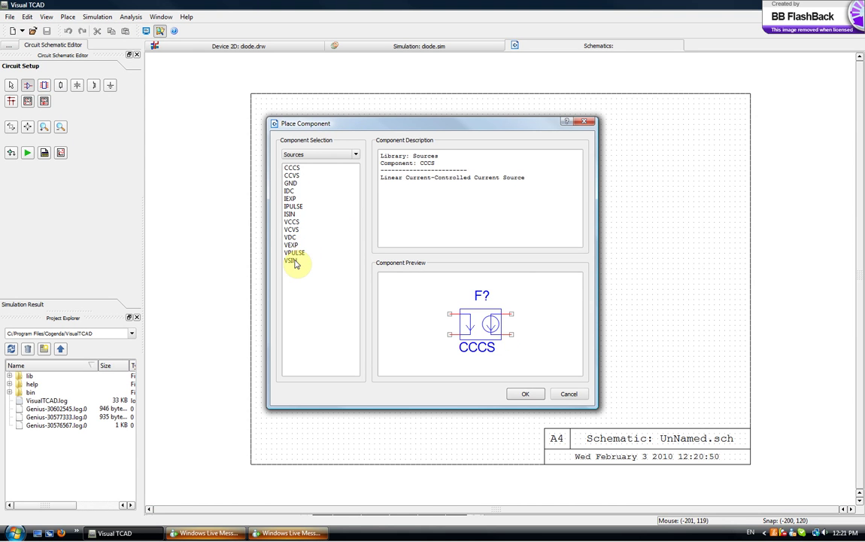
pyautogui.click(293, 260)
# Step: Place sine source V1, resistors R1 and R2, and a GND symbol on the schematic
pyautogui.click(525, 393)
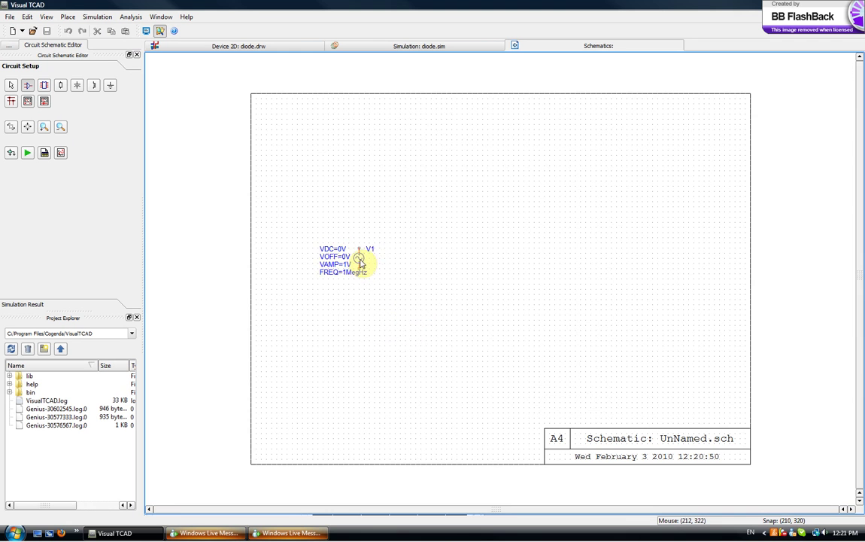
pyautogui.click(379, 260)
pyautogui.press('Escape')
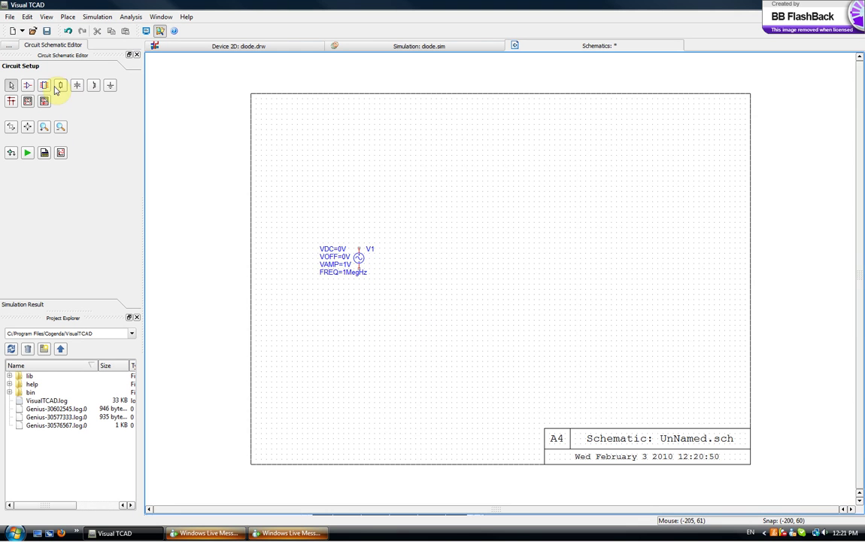
pyautogui.click(62, 86)
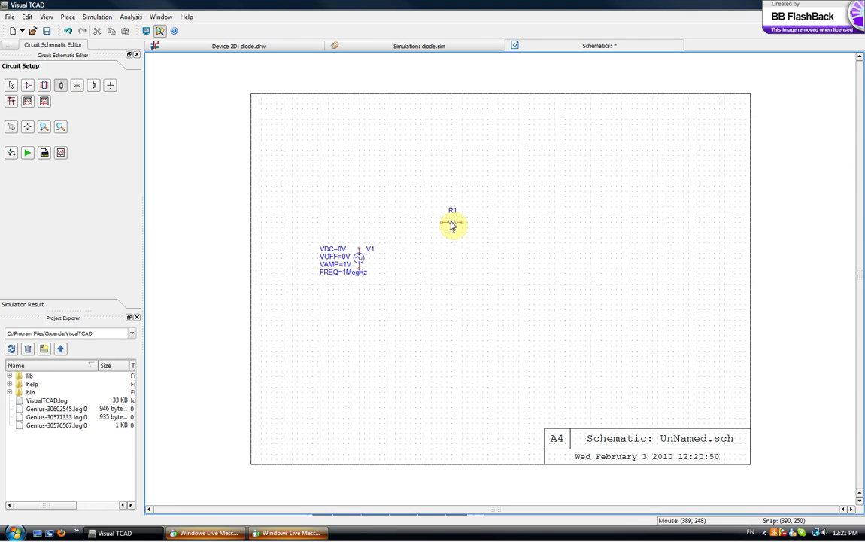
pyautogui.click(455, 226)
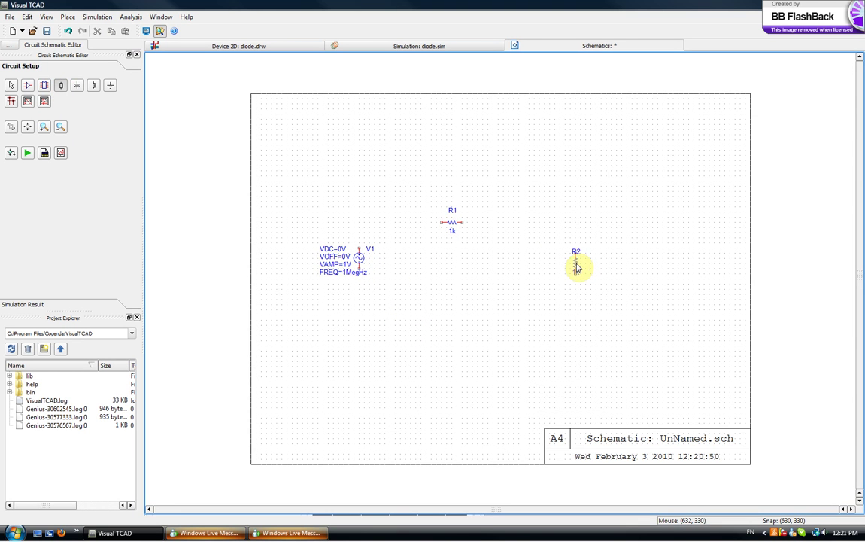
pyautogui.click(576, 266)
pyautogui.click(111, 85)
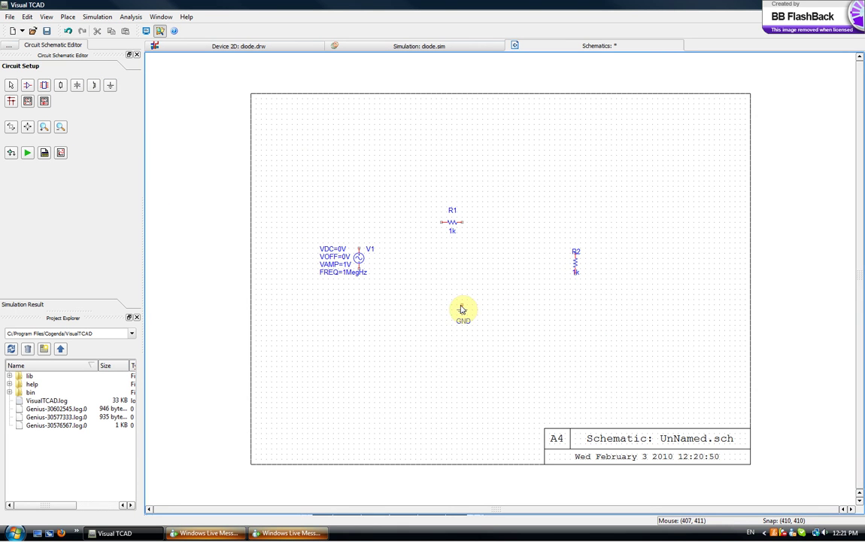
pyautogui.click(462, 310)
# Step: Wire V1 and R2 to GND, and V1 through R1 to R2, closing the loop
pyautogui.click(12, 101)
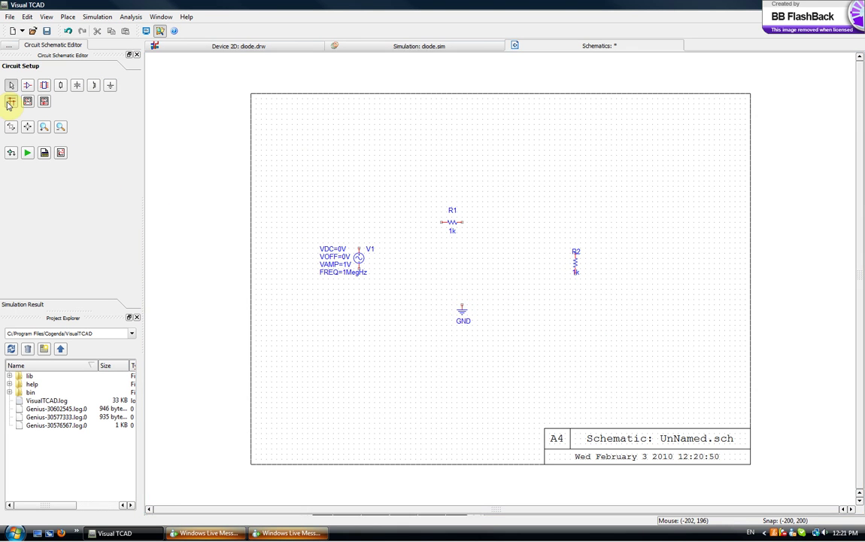
pyautogui.click(358, 274)
pyautogui.click(462, 305)
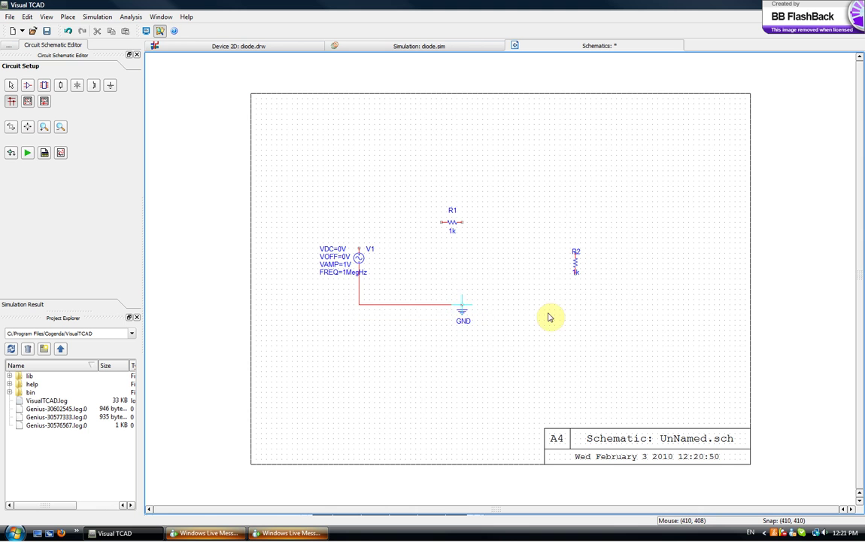
pyautogui.click(575, 275)
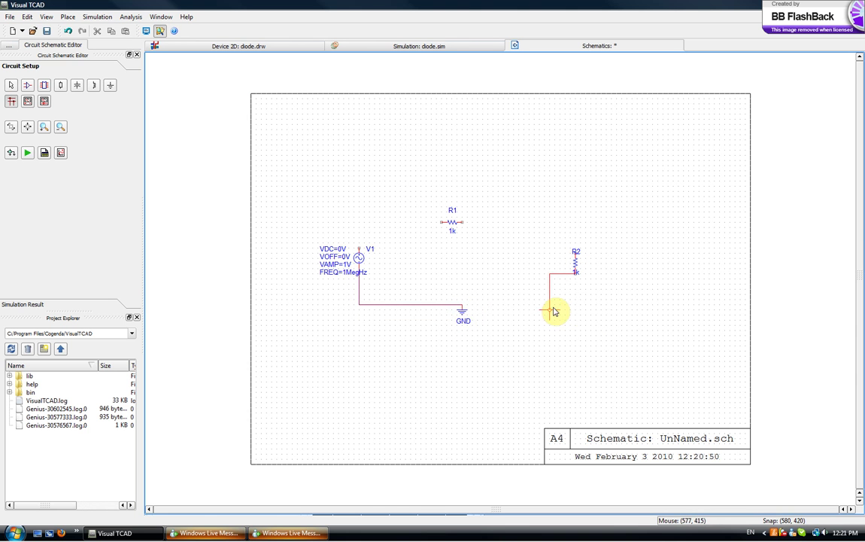
pyautogui.click(462, 305)
pyautogui.click(360, 248)
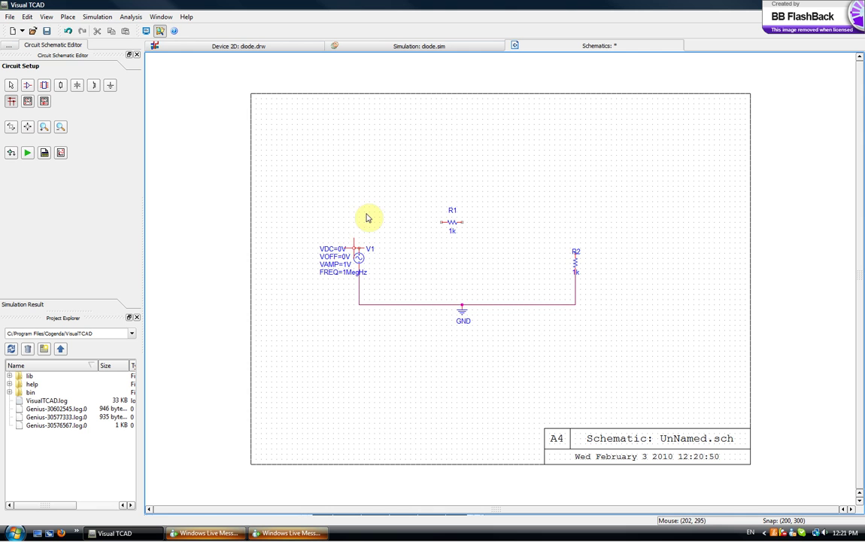
pyautogui.click(446, 225)
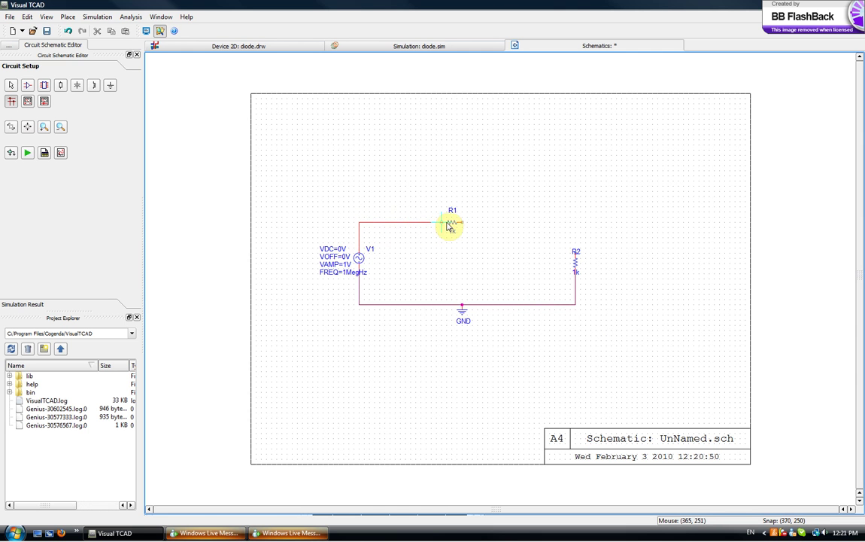
pyautogui.click(461, 223)
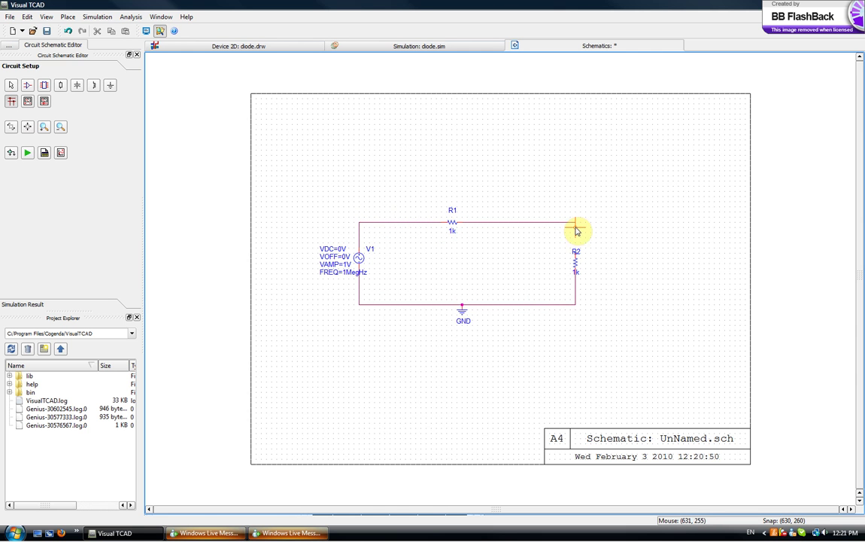
pyautogui.click(576, 251)
pyautogui.press('Escape')
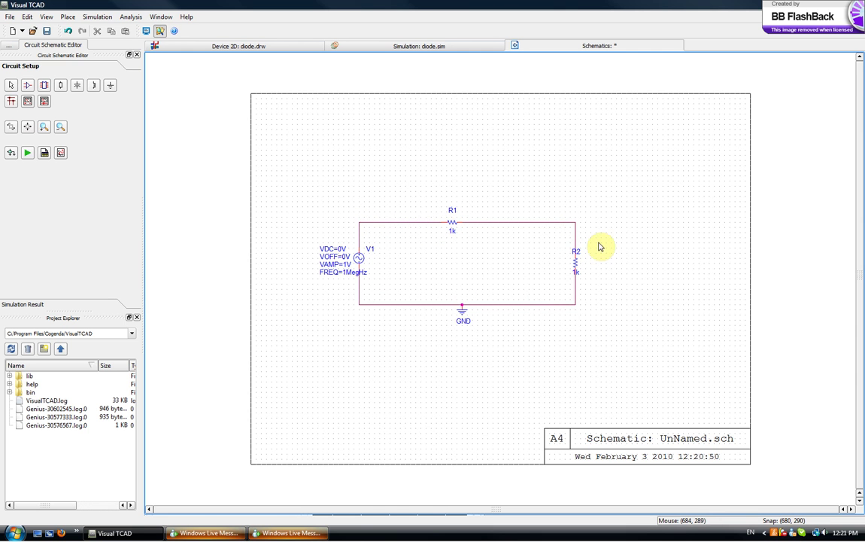
# Step: Place Probe1 right of R2 and wire its pins to R2's top and bottom nodes
pyautogui.click(27, 102)
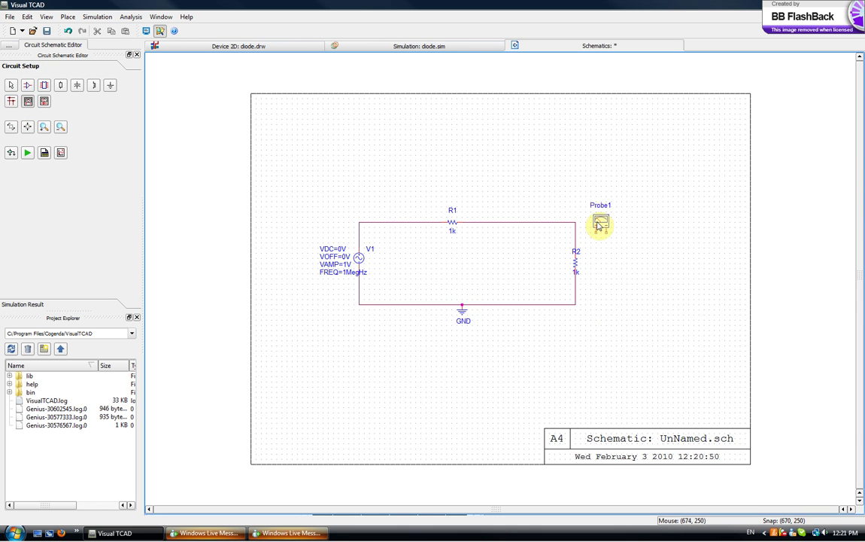
pyautogui.click(622, 214)
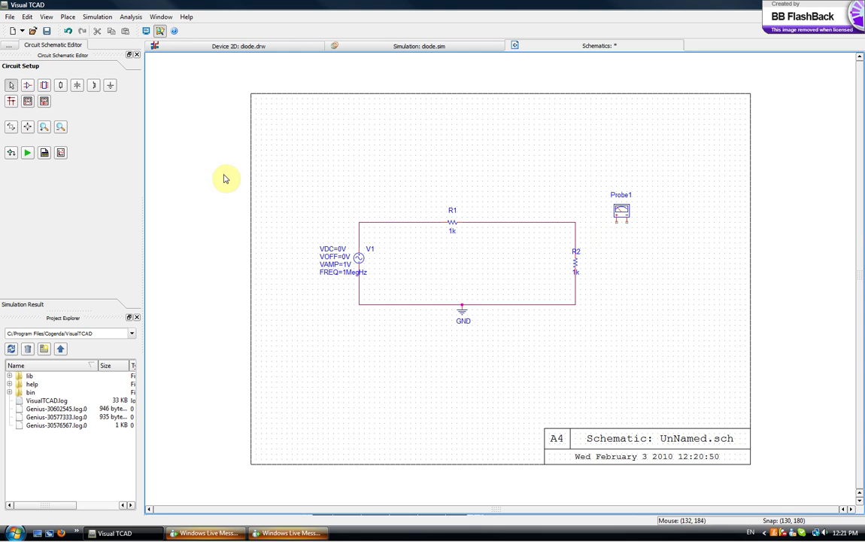
pyautogui.click(12, 102)
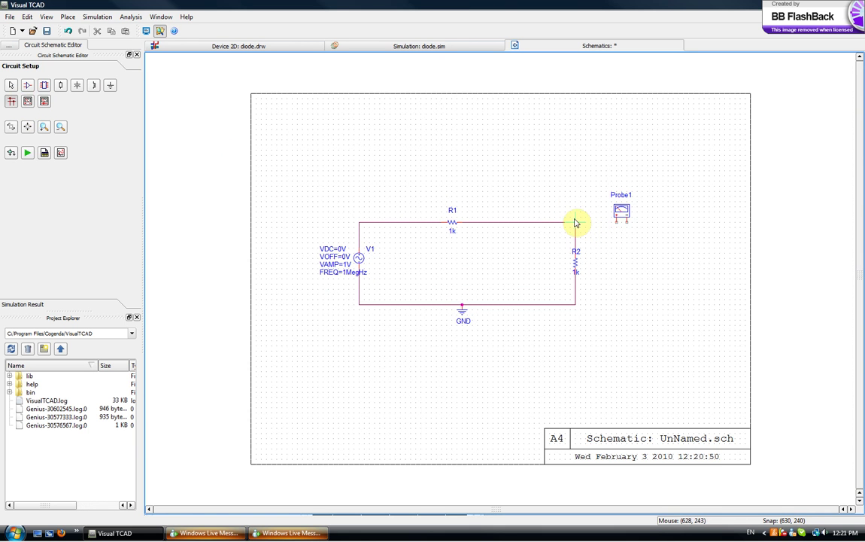
pyautogui.click(576, 222)
pyautogui.click(616, 223)
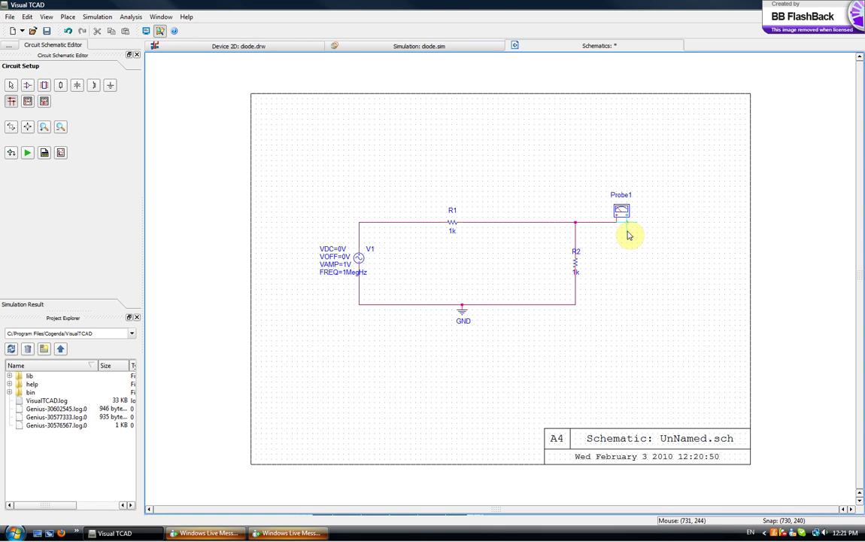
pyautogui.click(631, 224)
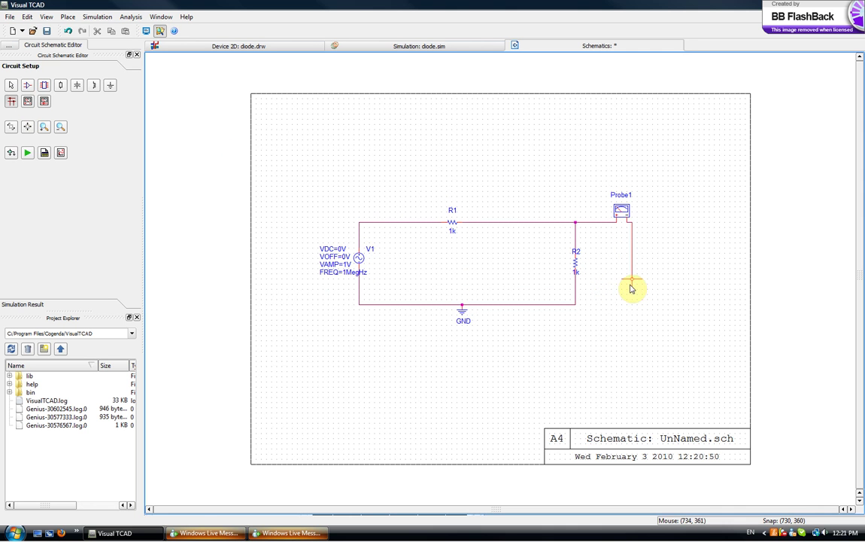
pyautogui.click(576, 305)
pyautogui.press('Escape')
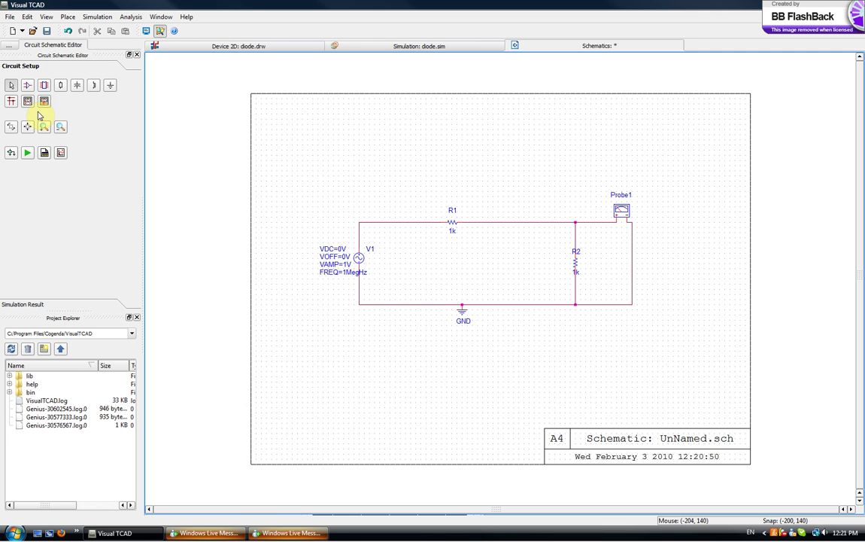
# Step: Configure the transient analysis with Run to 2us and Time Step 100ns
pyautogui.click(12, 153)
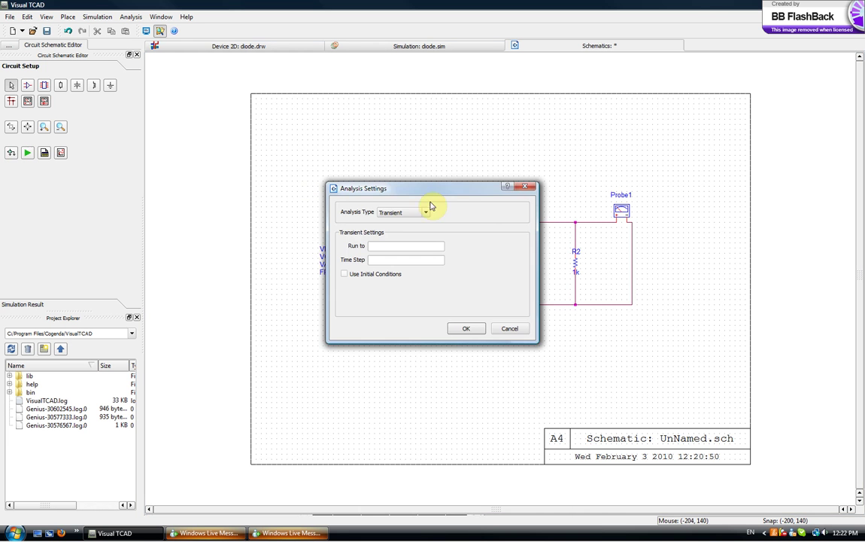
pyautogui.moveTo(470, 195); pyautogui.dragTo(613, 198)
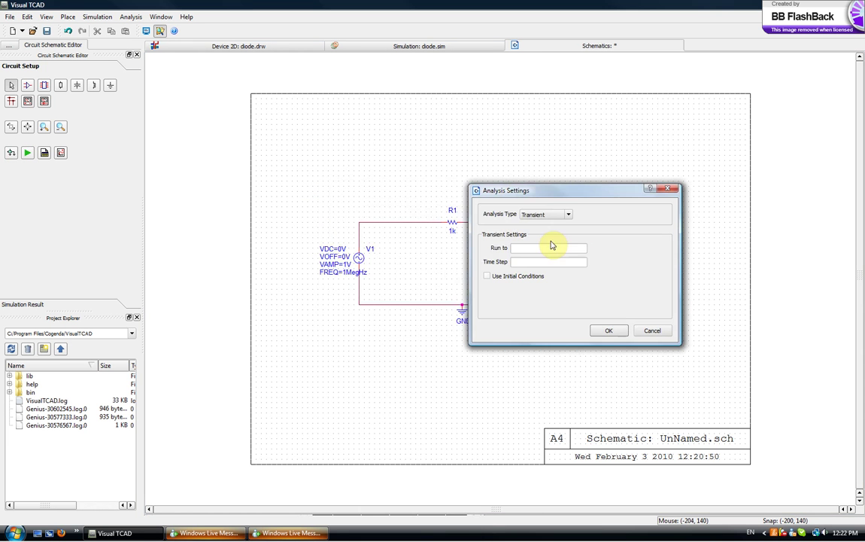
pyautogui.click(546, 248)
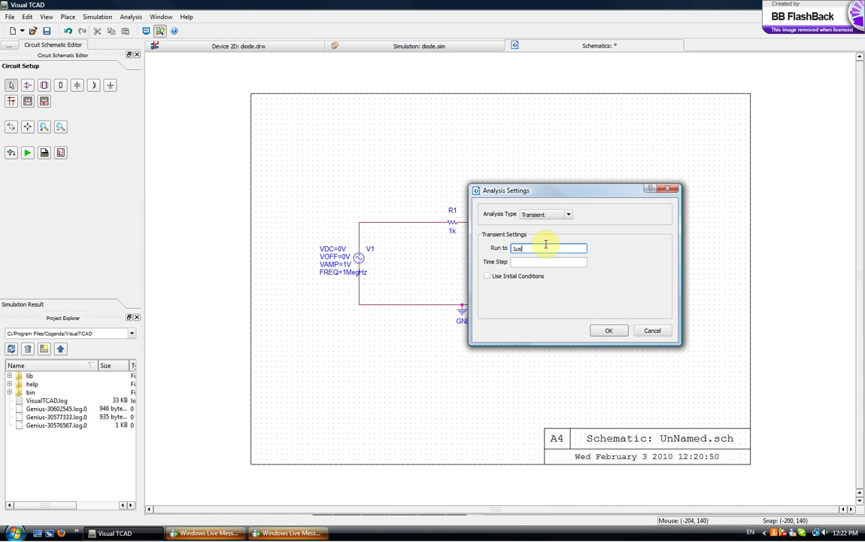
pyautogui.click(542, 262)
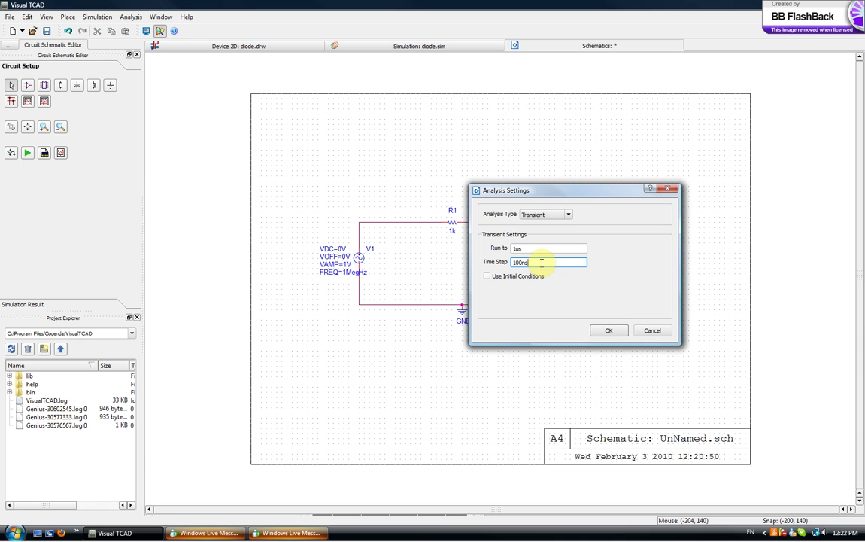
pyautogui.doubleClick(524, 261)
pyautogui.click(516, 248)
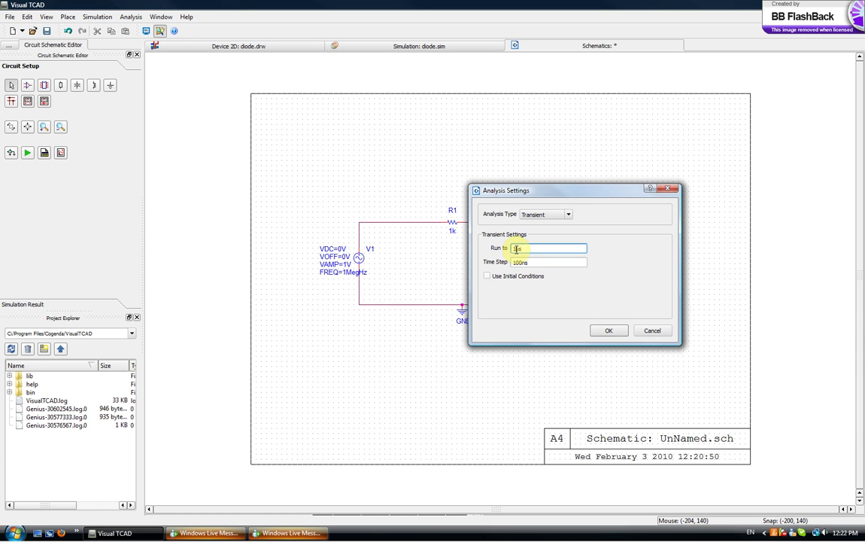
pyautogui.click(610, 331)
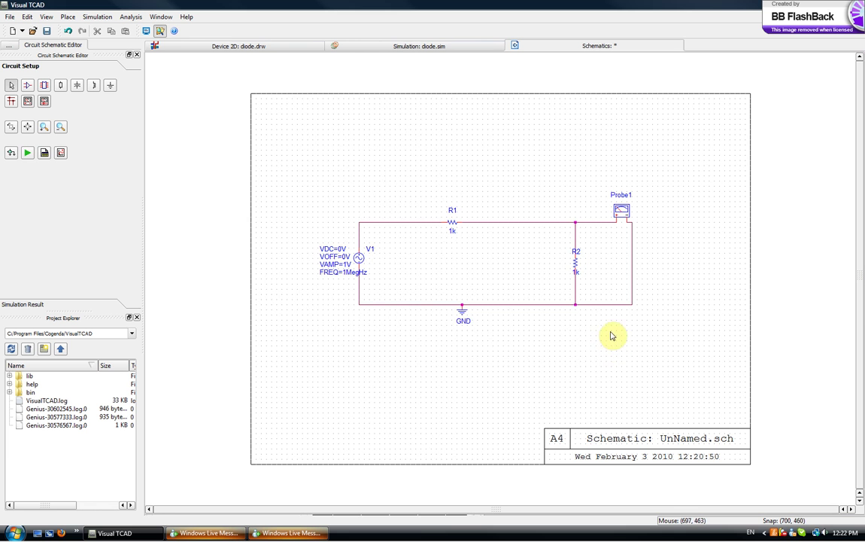
# Step: Save the rectifier schematic as cir1.sch in D:\tcad\diode after a first run attempt
pyautogui.click(28, 154)
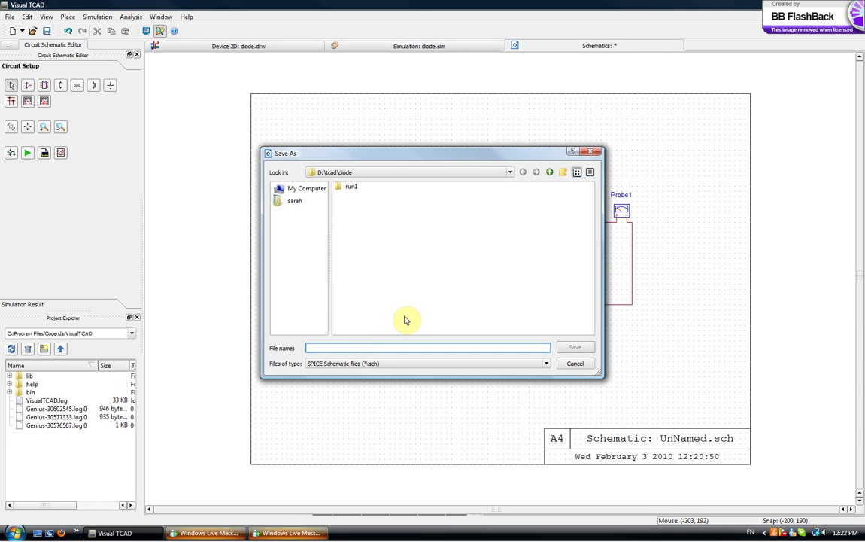
pyautogui.press('Escape')
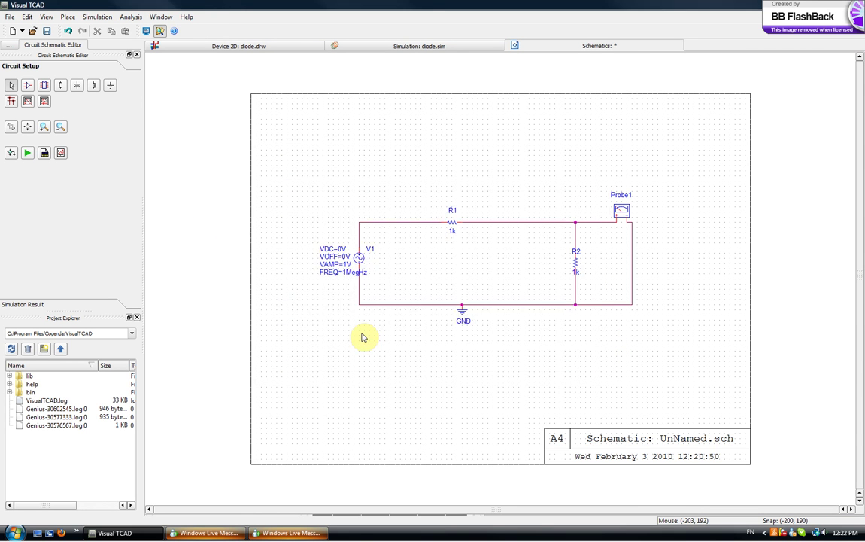
pyautogui.click(513, 361)
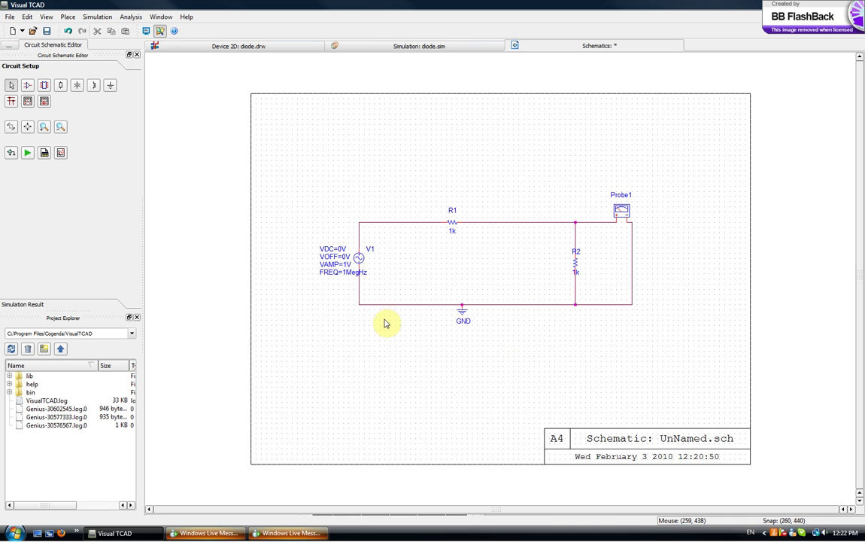
pyautogui.click(48, 33)
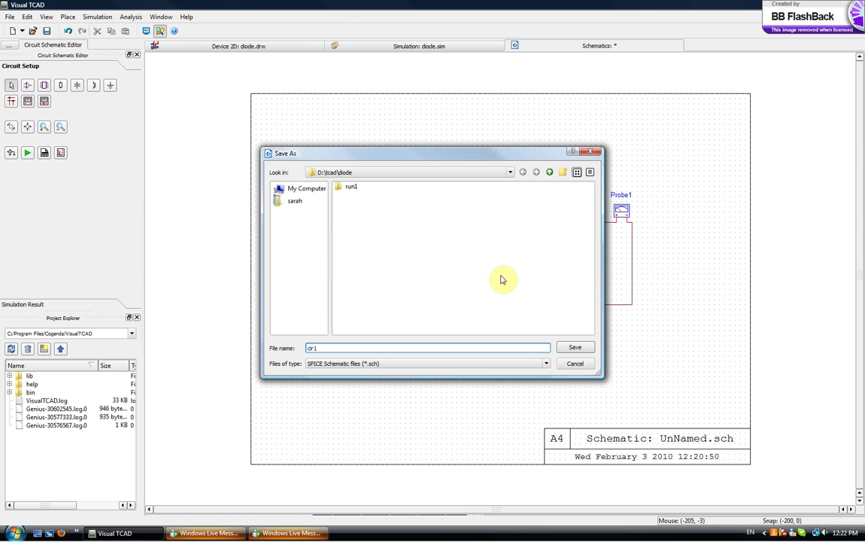
pyautogui.click(568, 349)
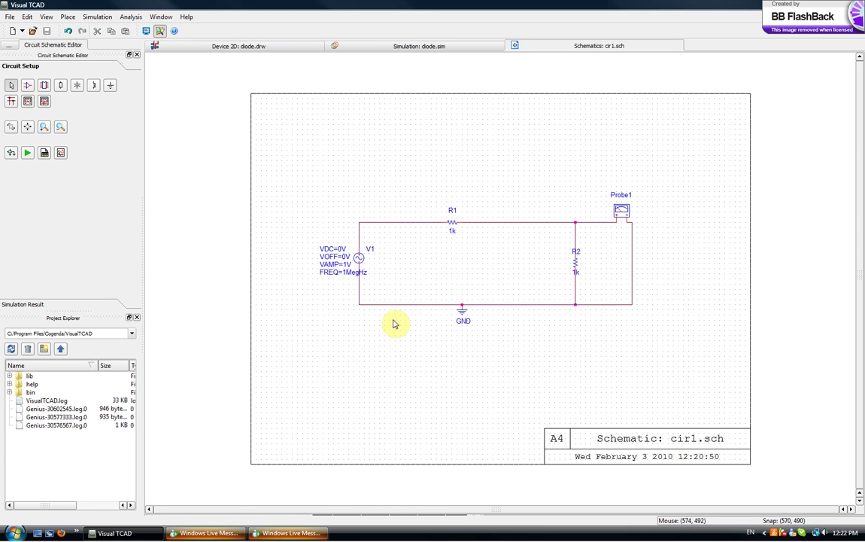
# Step: Run the cir1 transient simulation and close the Spice console log
pyautogui.click(27, 154)
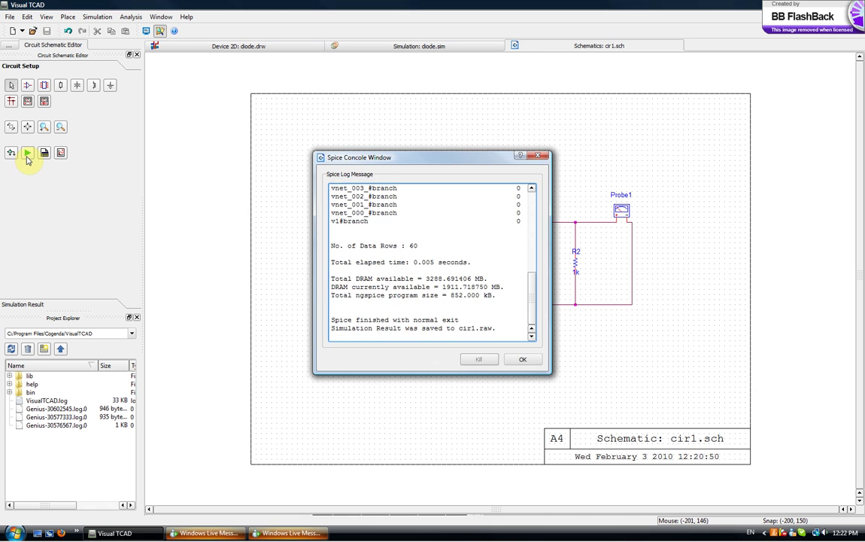
pyautogui.moveTo(533, 315); pyautogui.dragTo(535, 335)
pyautogui.click(522, 361)
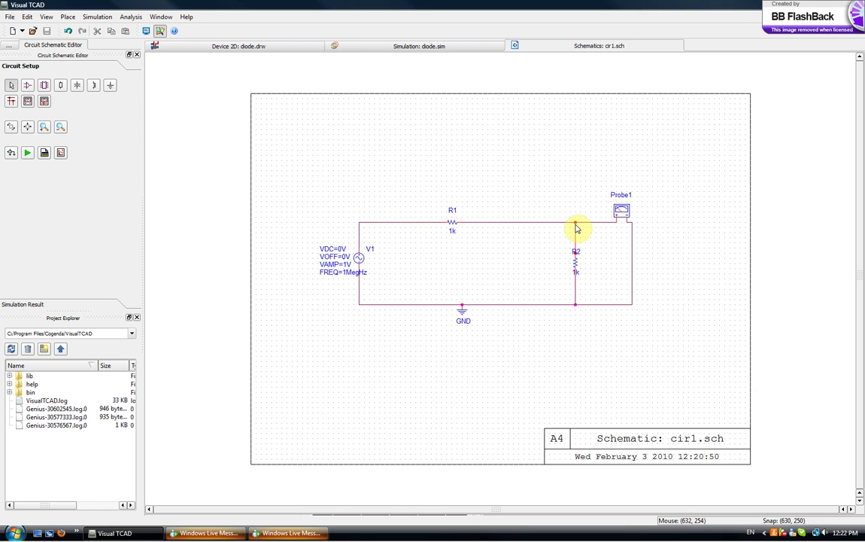
# Step: Plot Probe1's ±0.5 V sine wave over 2 µs, then close the plot without saving
pyautogui.click(62, 154)
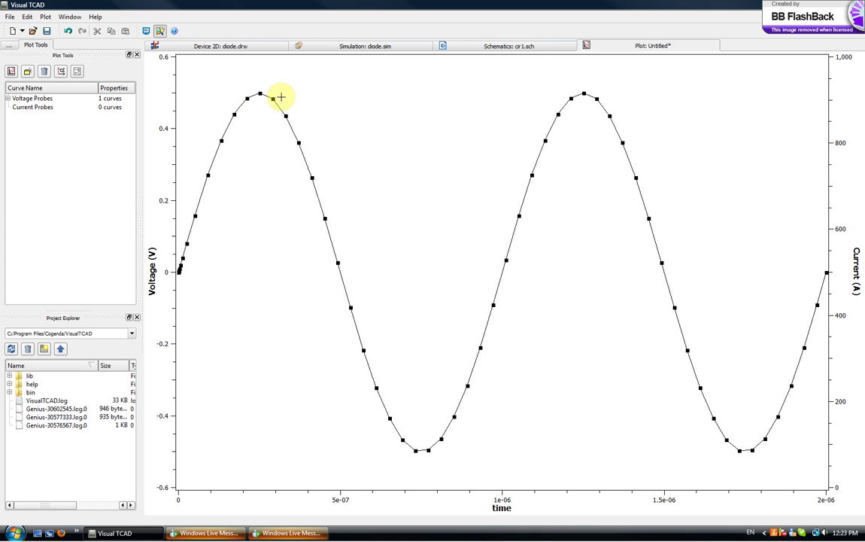
pyautogui.click(525, 47)
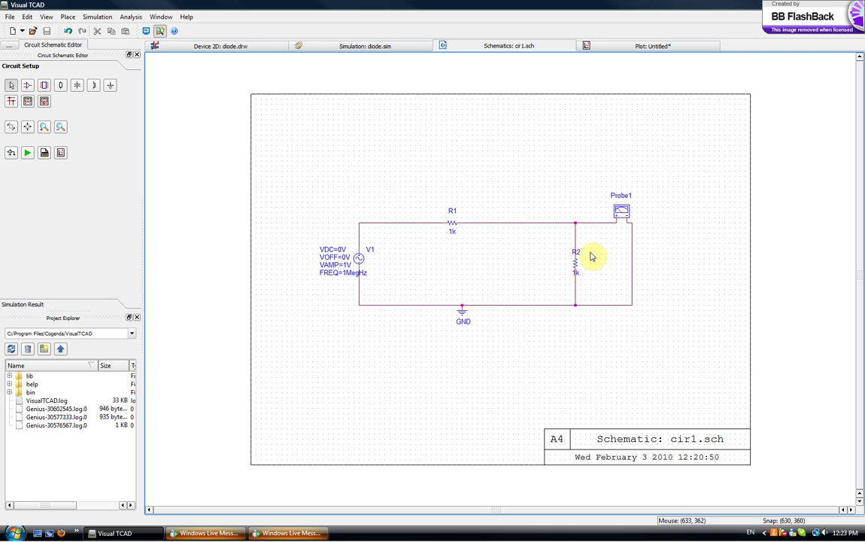
pyautogui.click(632, 47)
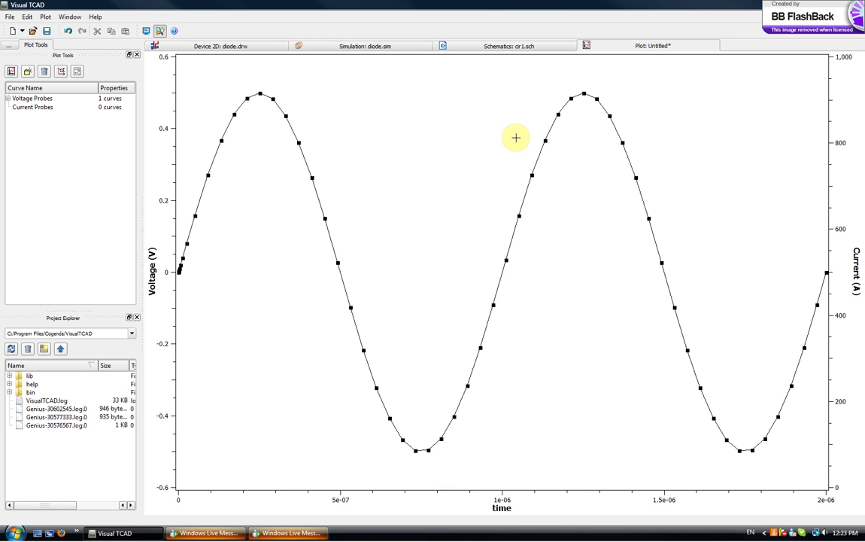
pyautogui.rightClick(622, 49)
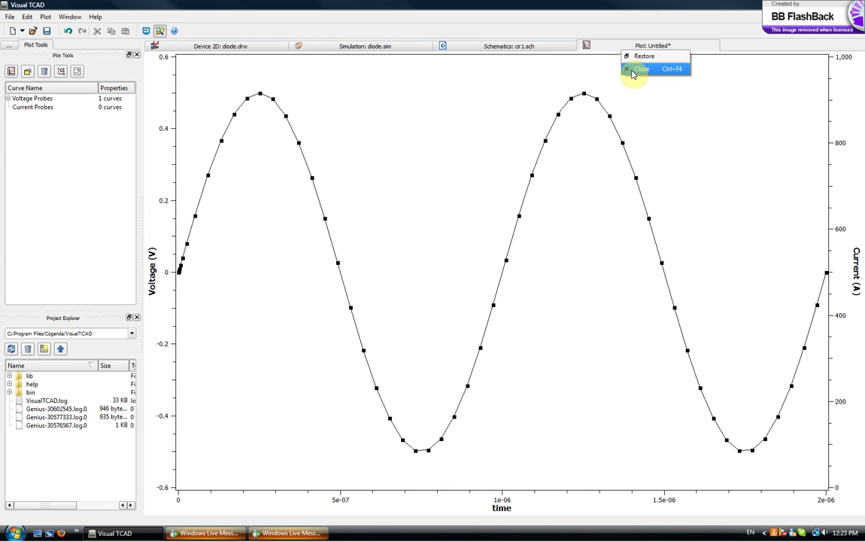
pyautogui.click(632, 71)
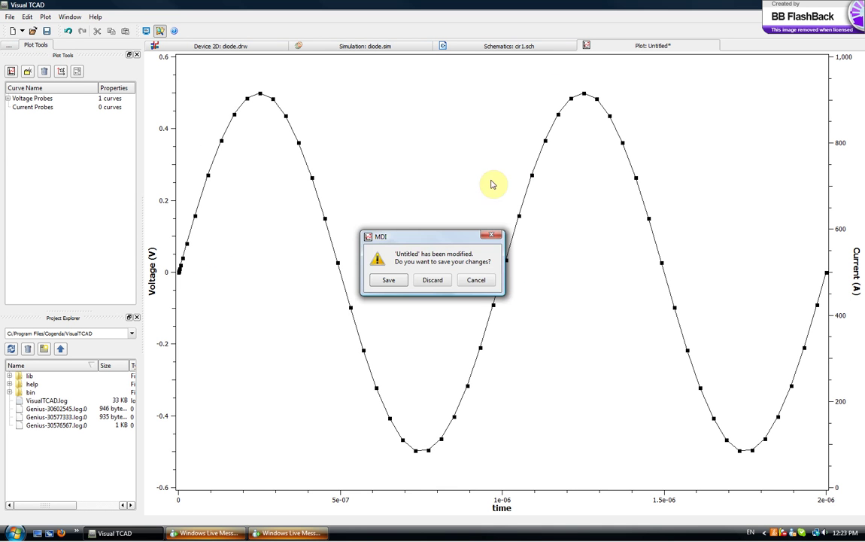
pyautogui.click(433, 281)
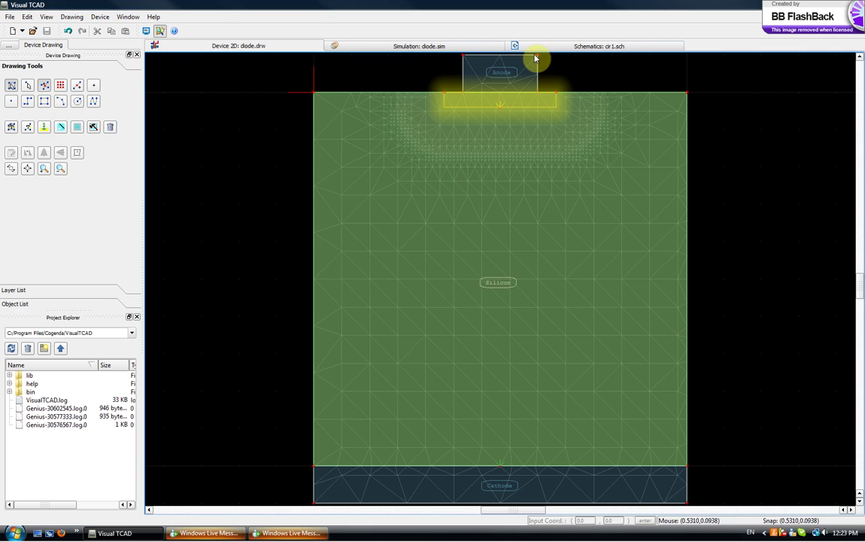
# Step: Move R1 further right along cir1's top wire
pyautogui.click(565, 46)
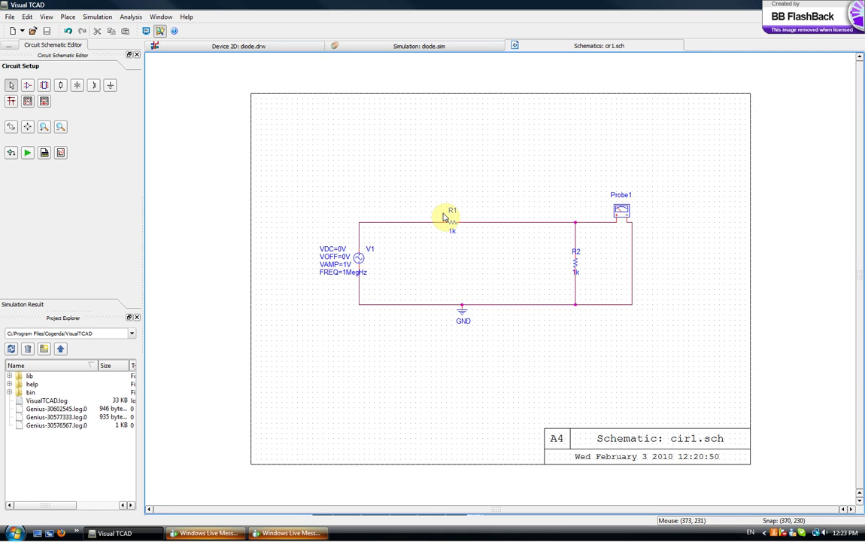
pyautogui.moveTo(456, 228); pyautogui.dragTo(528, 228)
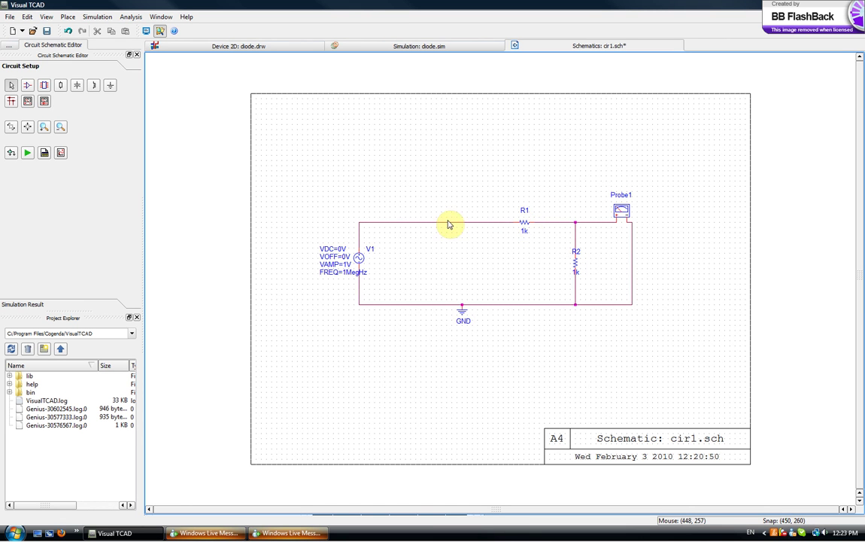
pyautogui.click(396, 228)
# Step: Create a new circuit schematic, load the diode.sim device, and show its simulation
pyautogui.click(22, 31)
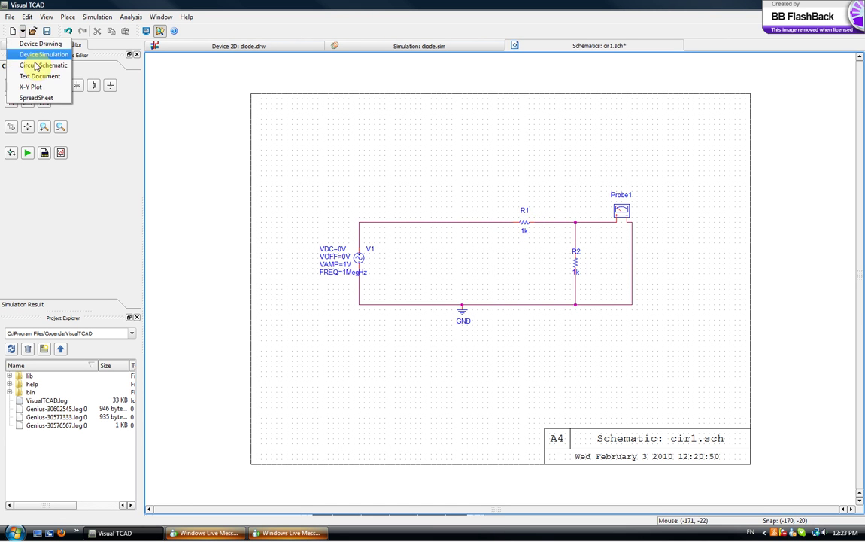
pyautogui.click(41, 66)
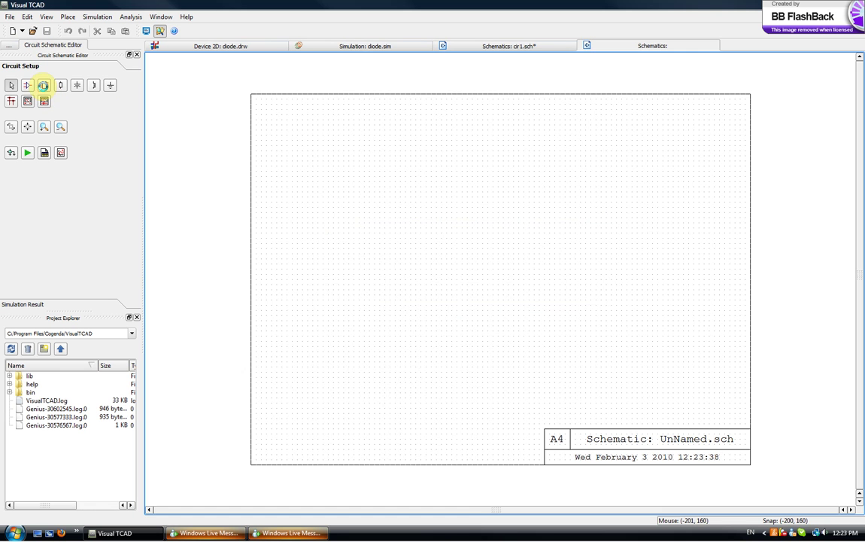
pyautogui.click(43, 85)
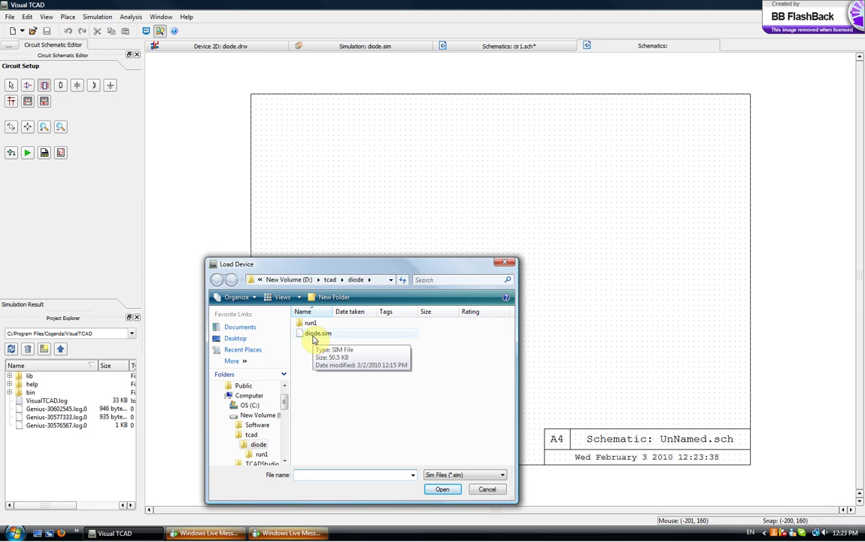
pyautogui.click(315, 334)
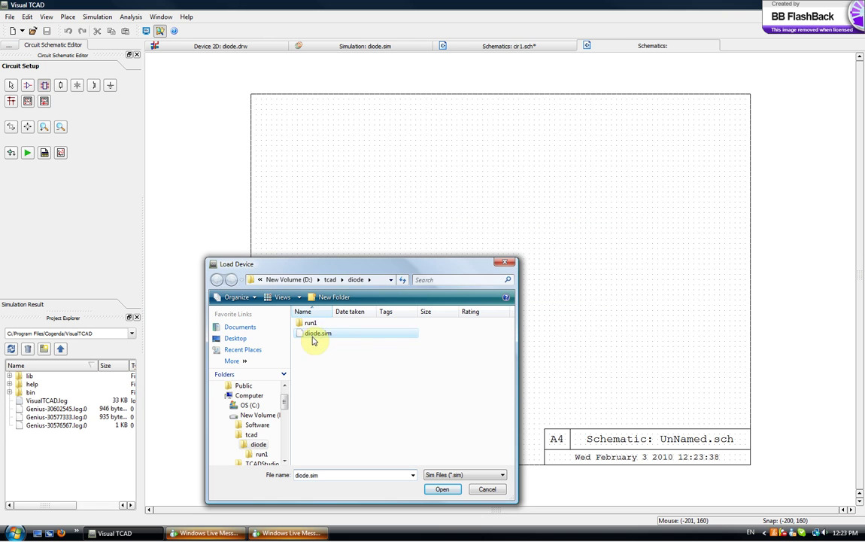
pyautogui.click(449, 493)
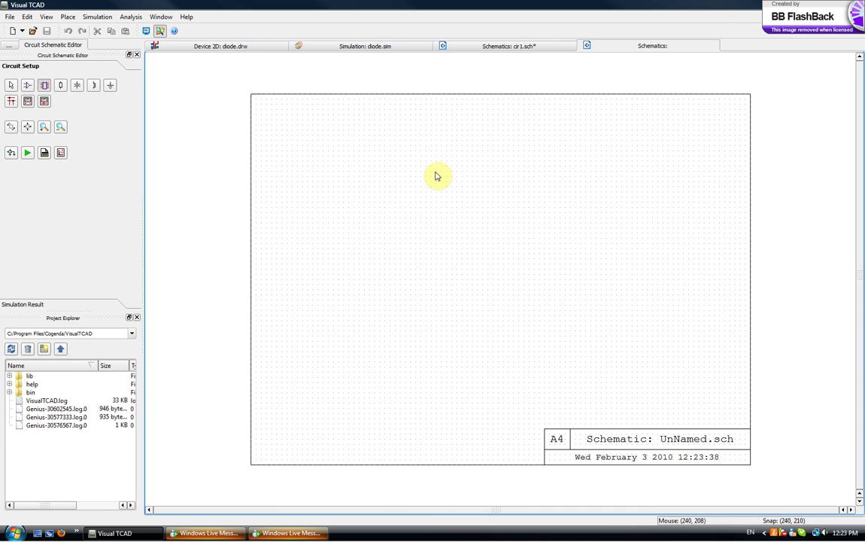
pyautogui.click(378, 47)
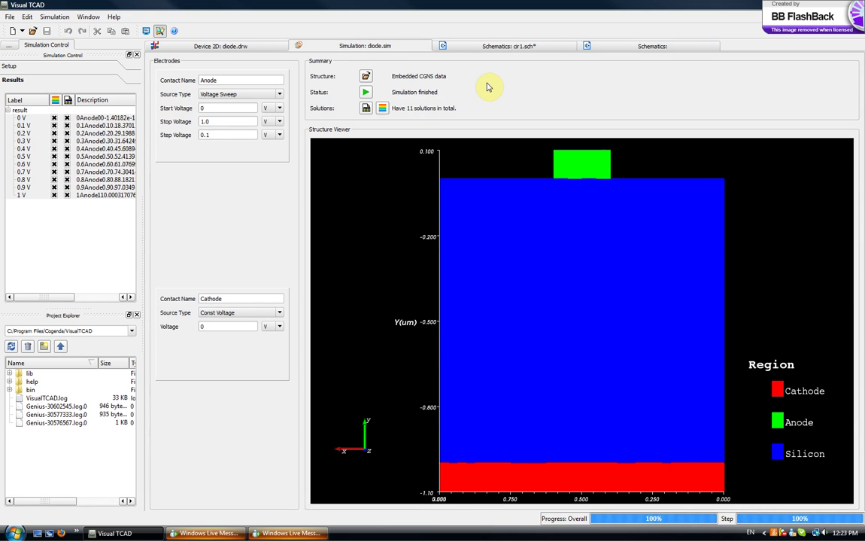
# Step: Make the diode simulation a Circuit Element using the Diode symbol
pyautogui.click(91, 72)
pyautogui.click(110, 87)
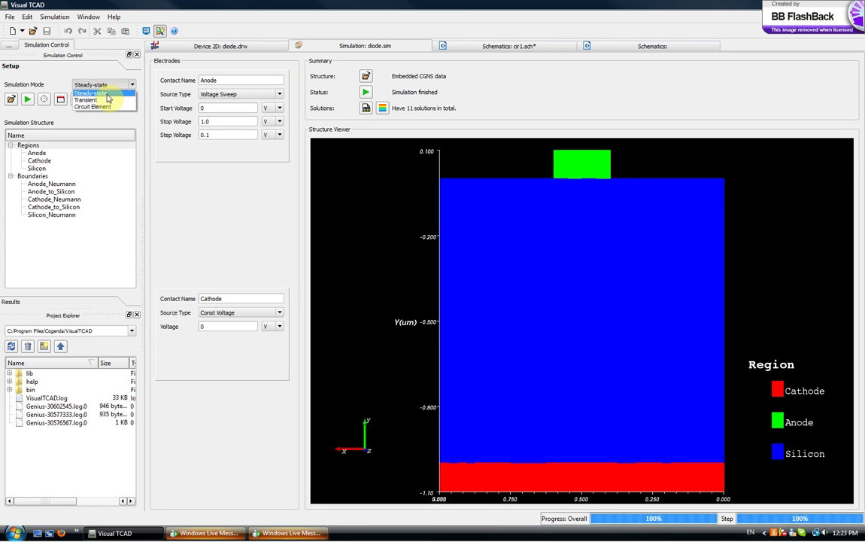
pyautogui.click(101, 107)
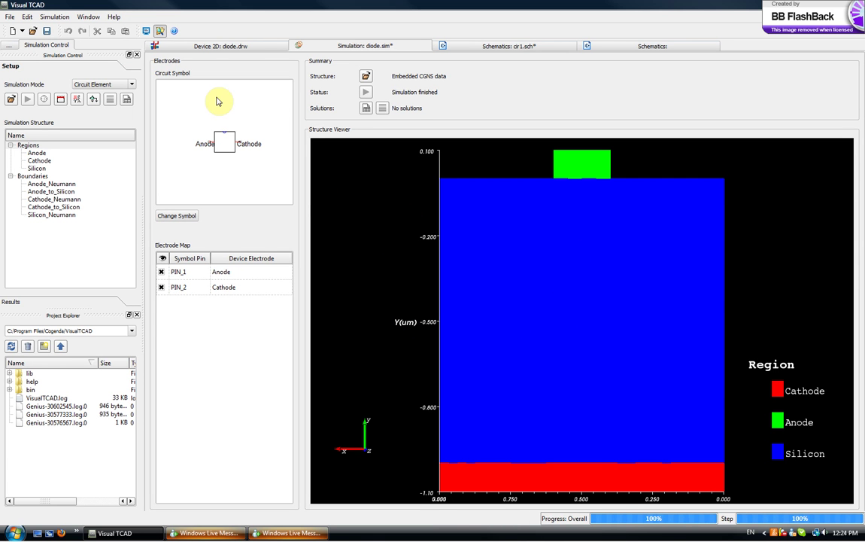
pyautogui.click(184, 217)
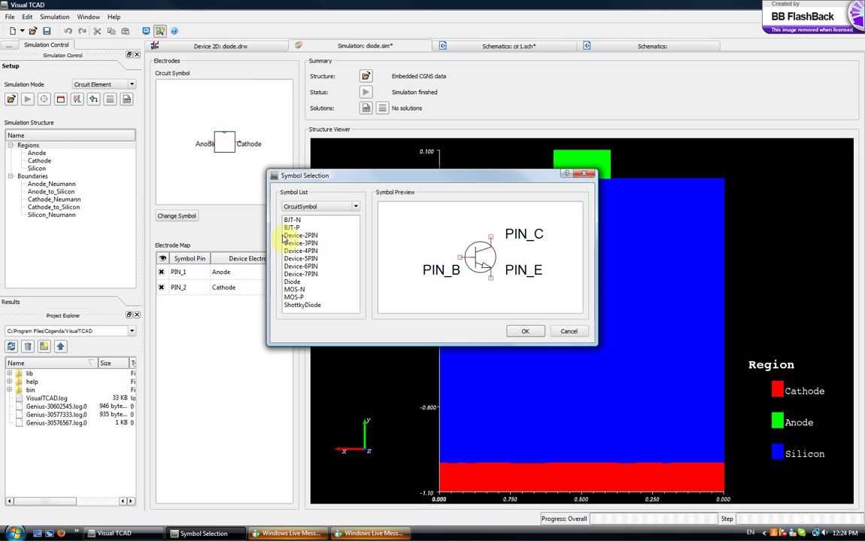
pyautogui.click(301, 282)
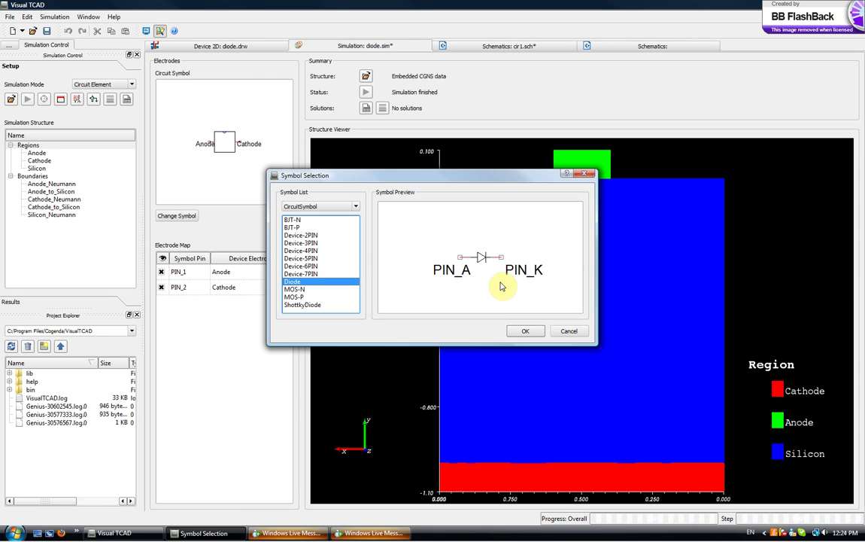
pyautogui.click(526, 332)
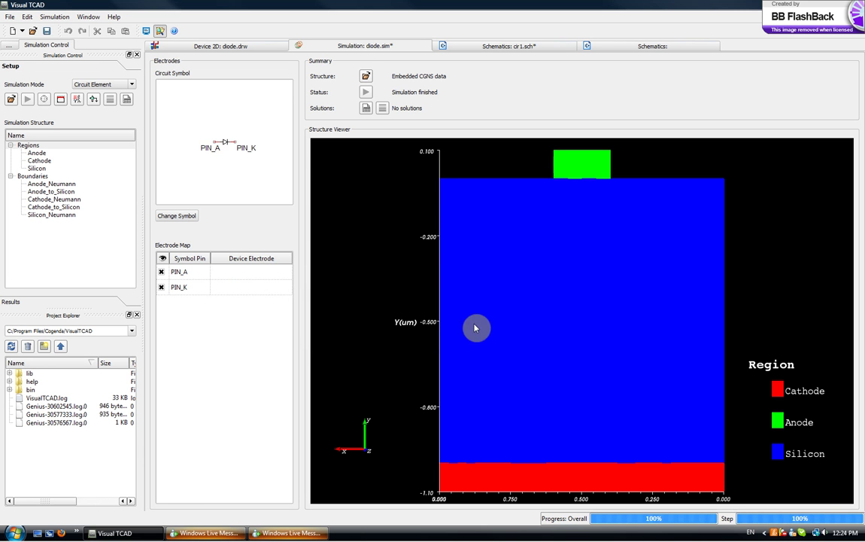
# Step: Map PIN_A to Anode and PIN_K to Cathode, then save diode.sim
pyautogui.click(252, 271)
pyautogui.click(252, 273)
pyautogui.click(233, 280)
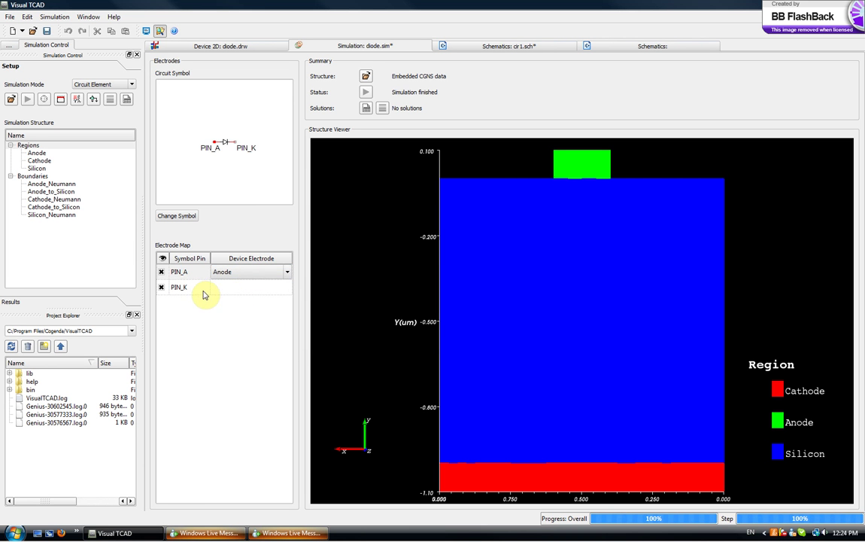
pyautogui.click(220, 289)
pyautogui.click(226, 288)
pyautogui.click(230, 307)
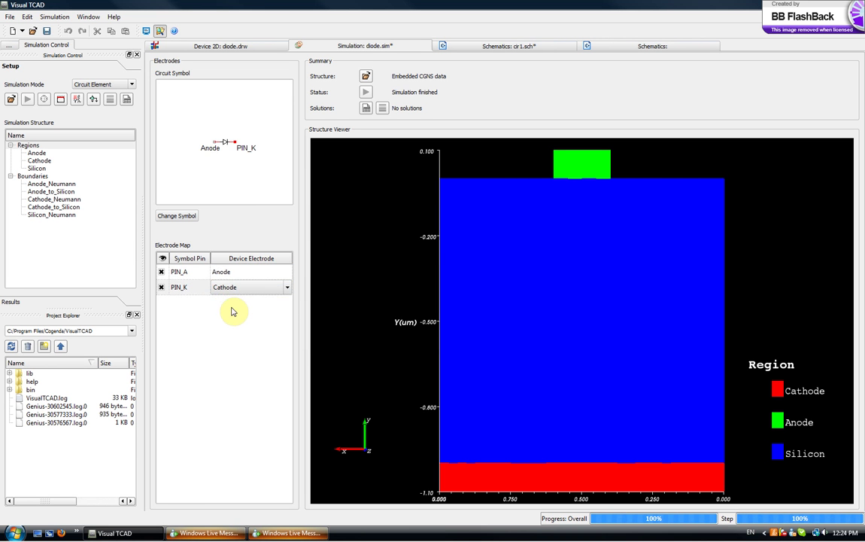
pyautogui.click(264, 343)
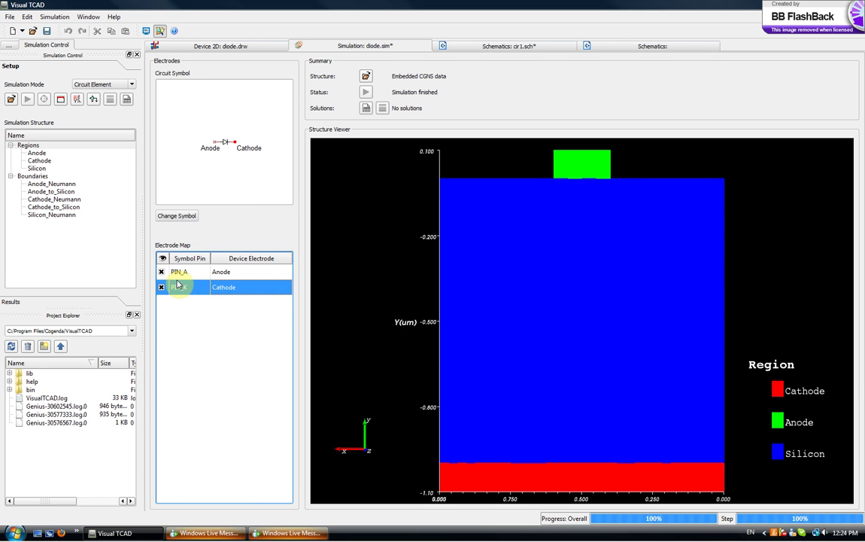
pyautogui.click(46, 31)
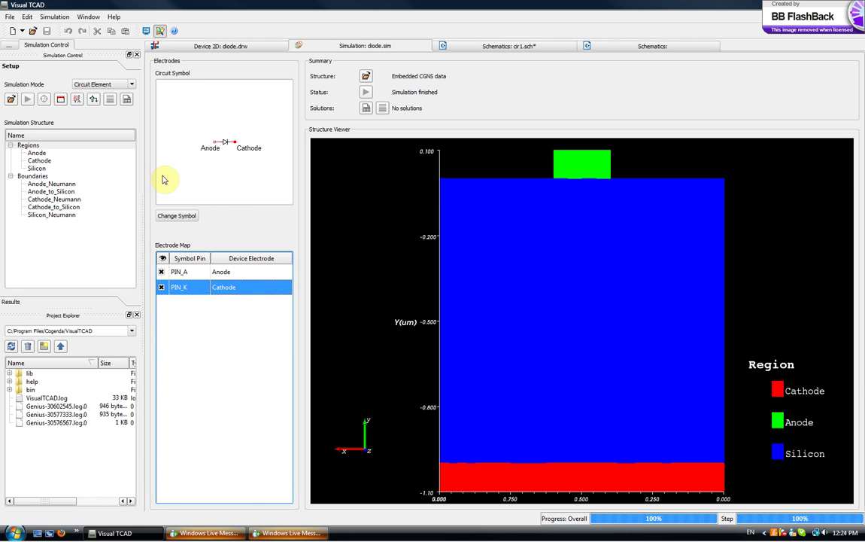
# Step: On the empty schematic sheet, load diode.sim as a device and place diode N1
pyautogui.click(652, 50)
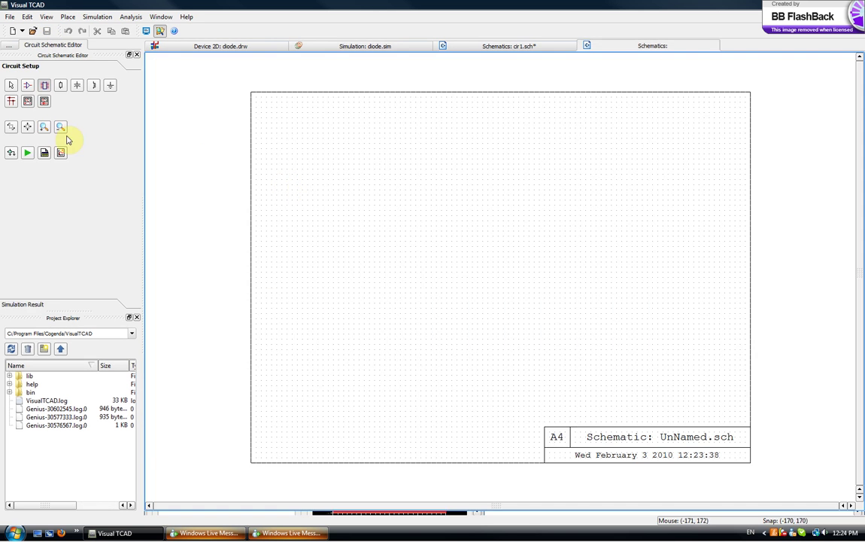
pyautogui.click(43, 85)
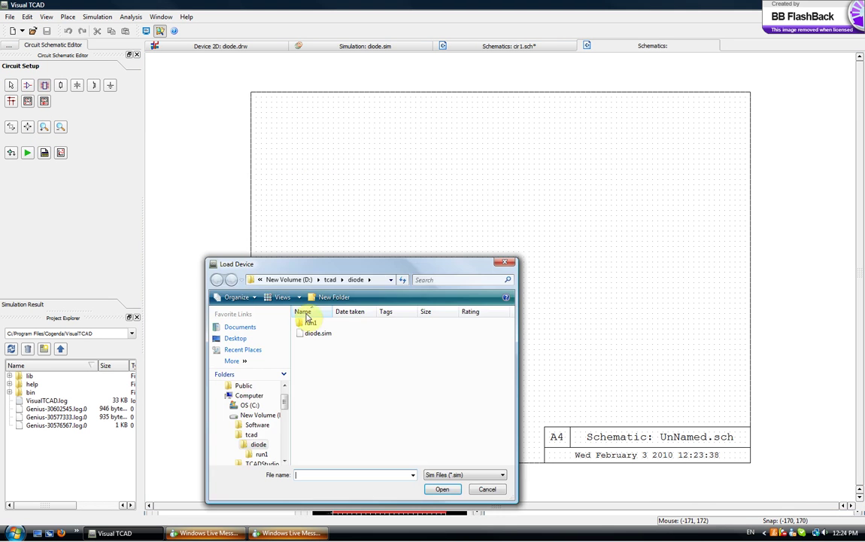
pyautogui.doubleClick(317, 332)
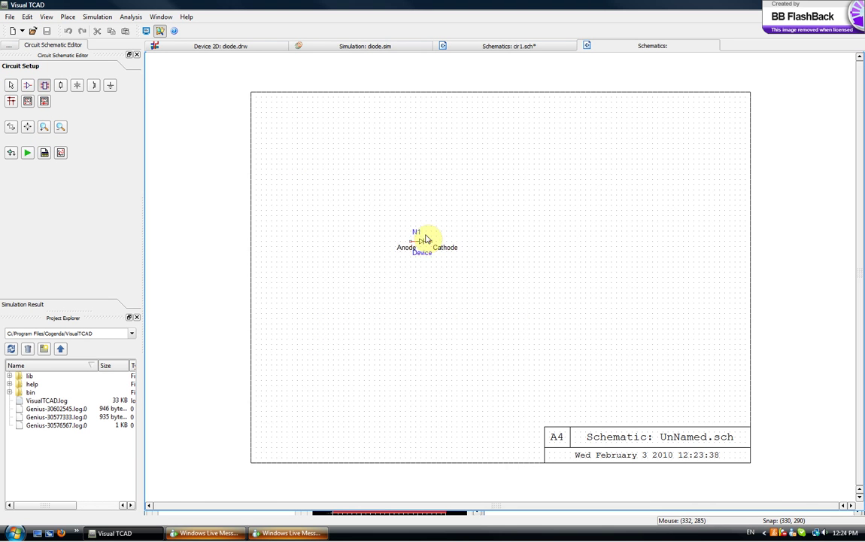
pyautogui.click(443, 235)
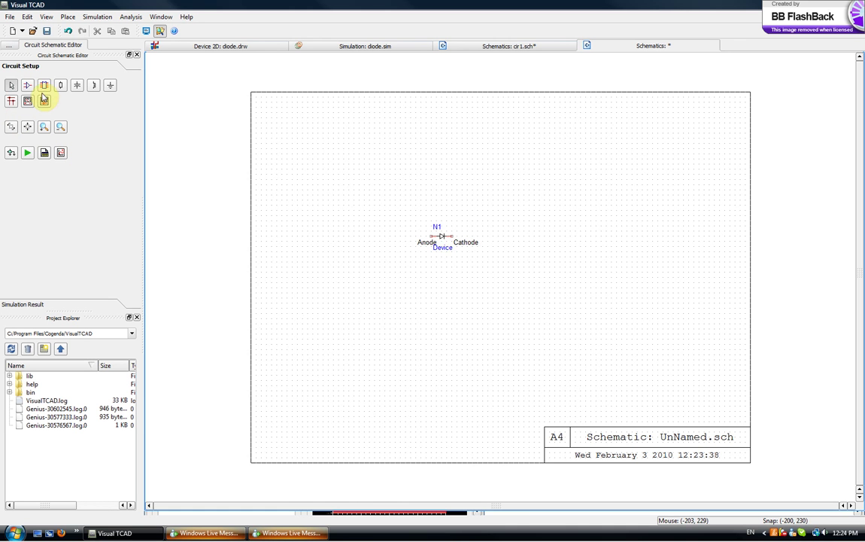
# Step: Place the VSIN sine voltage source V1 from the Sources library left of the diode
pyautogui.click(27, 86)
pyautogui.click(325, 155)
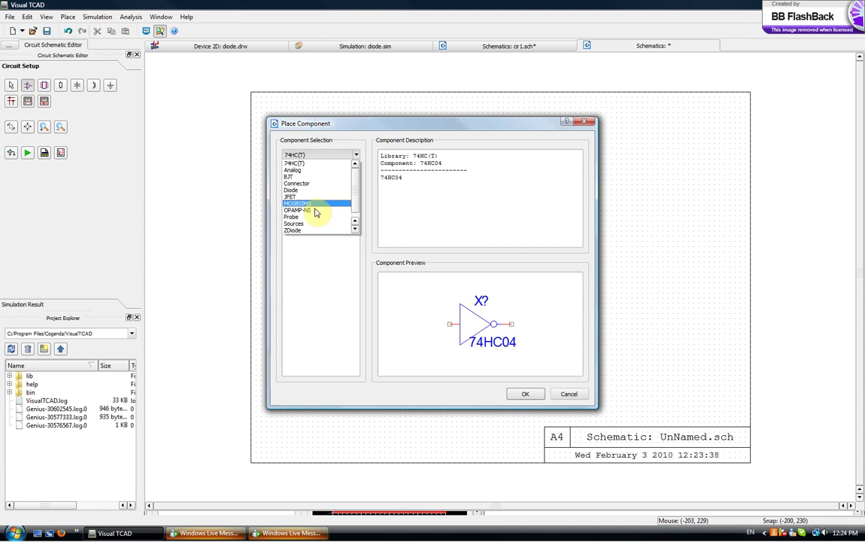
pyautogui.click(308, 224)
pyautogui.click(309, 261)
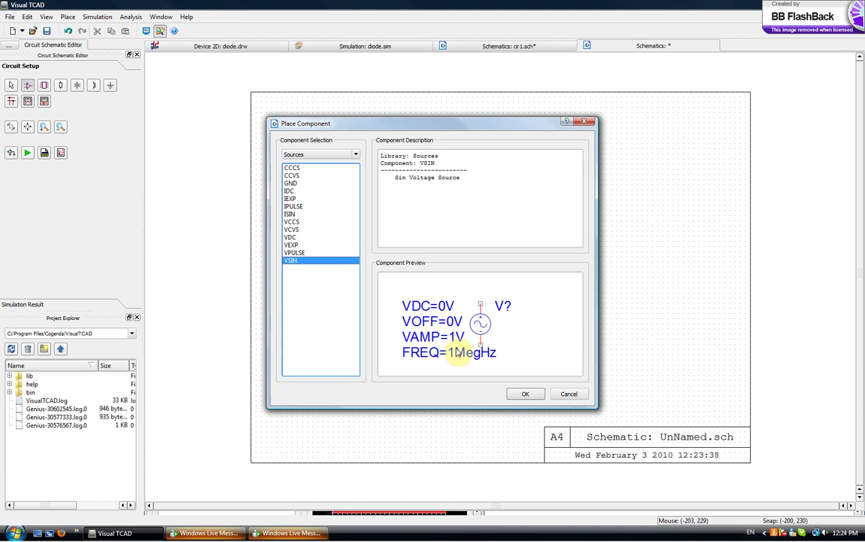
pyautogui.click(525, 396)
pyautogui.click(353, 267)
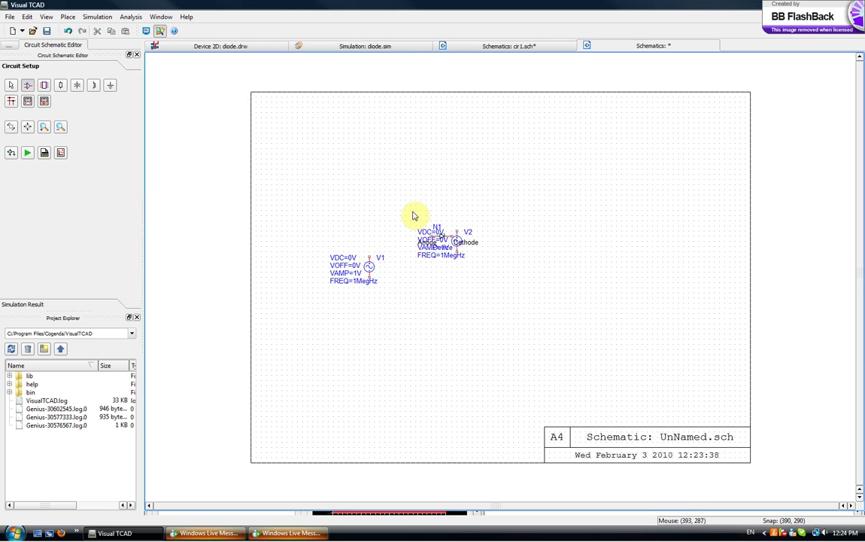
# Step: Place 1k resistor R2 right of the circuit and a GND symbol below it
pyautogui.click(60, 86)
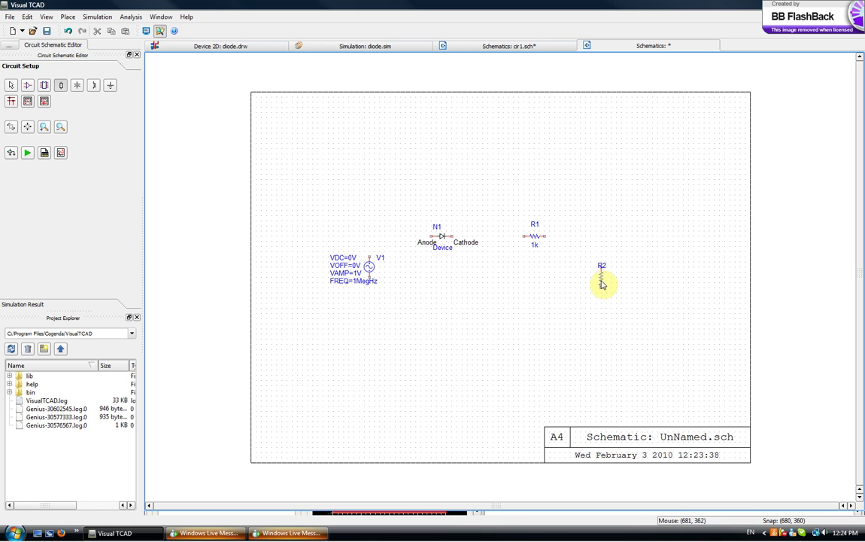
pyautogui.click(601, 280)
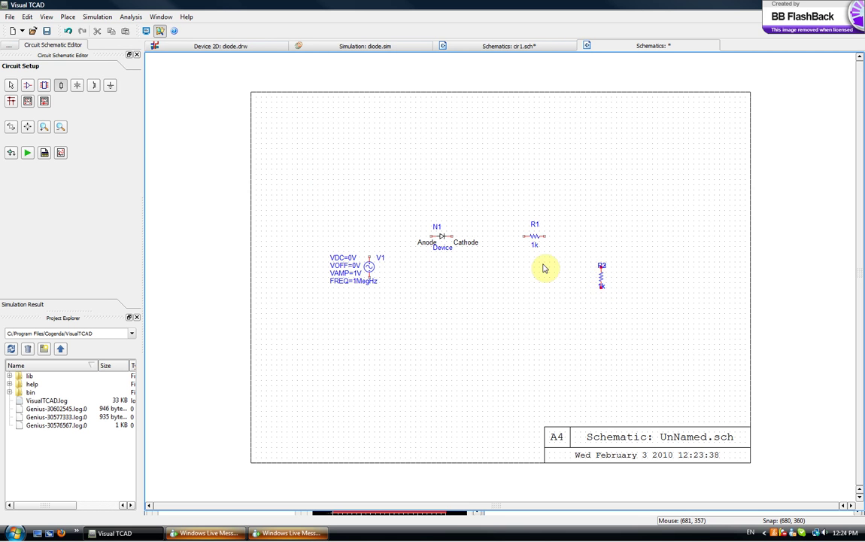
pyautogui.click(111, 85)
pyautogui.click(517, 301)
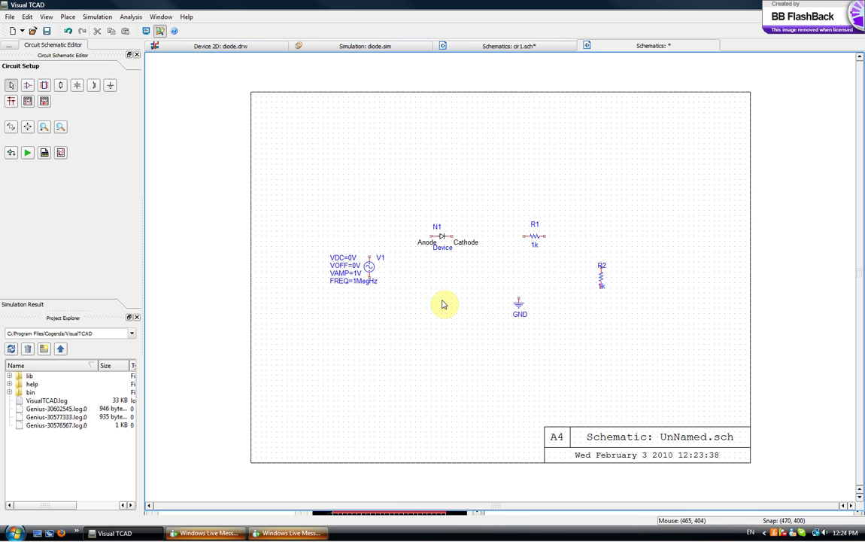
# Step: Wire V1 to the diode Anode, Cathode to R1, R1 to R2, R2 to GND, and GND back to V1
pyautogui.click(10, 100)
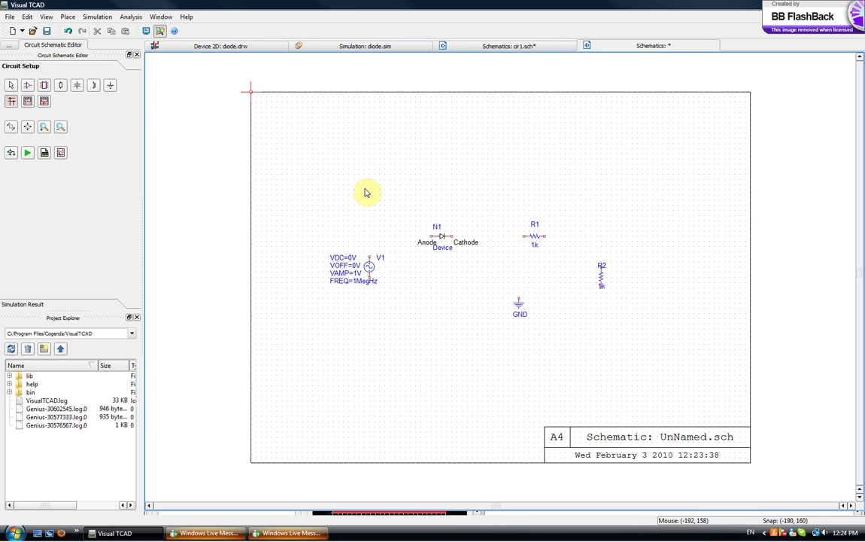
pyautogui.click(369, 257)
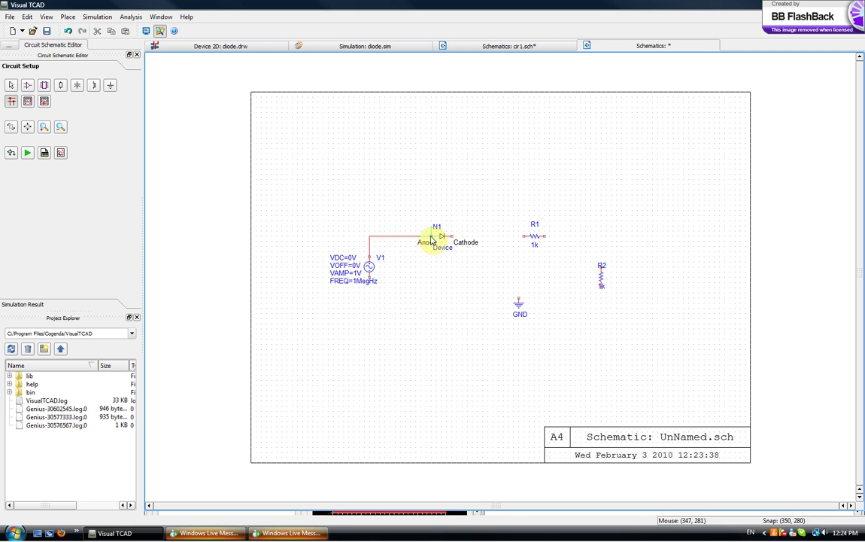
pyautogui.click(430, 236)
pyautogui.click(453, 238)
pyautogui.click(524, 236)
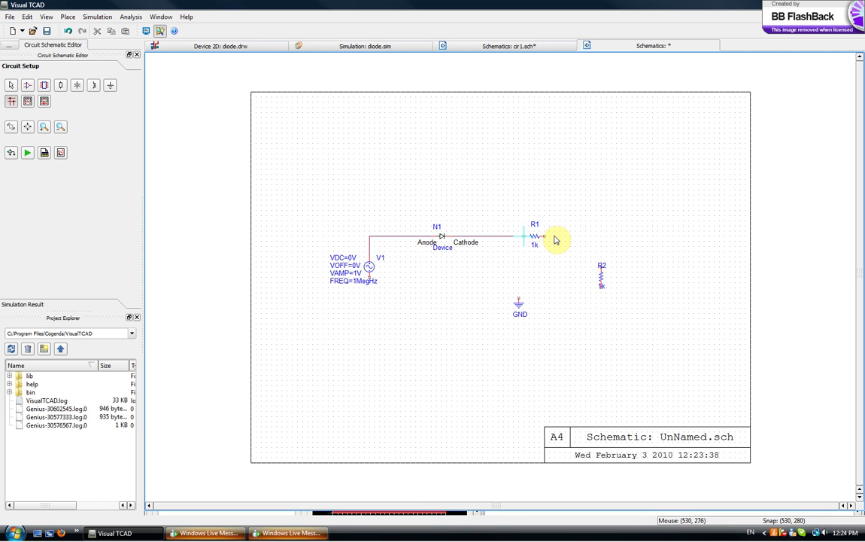
pyautogui.click(544, 238)
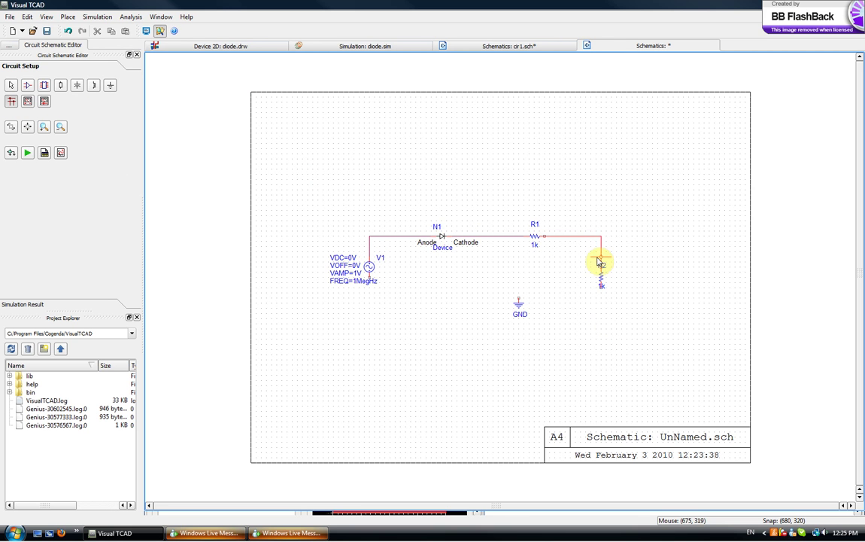
pyautogui.click(601, 265)
pyautogui.click(601, 290)
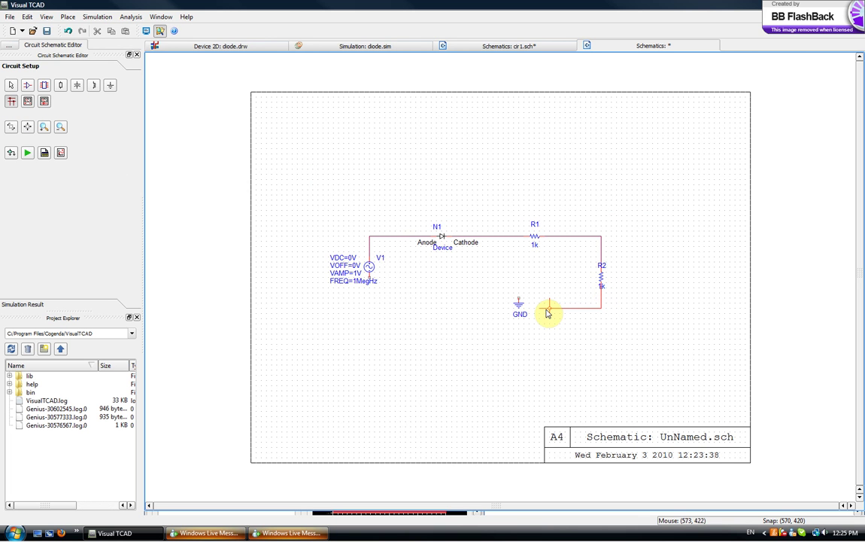
pyautogui.click(517, 299)
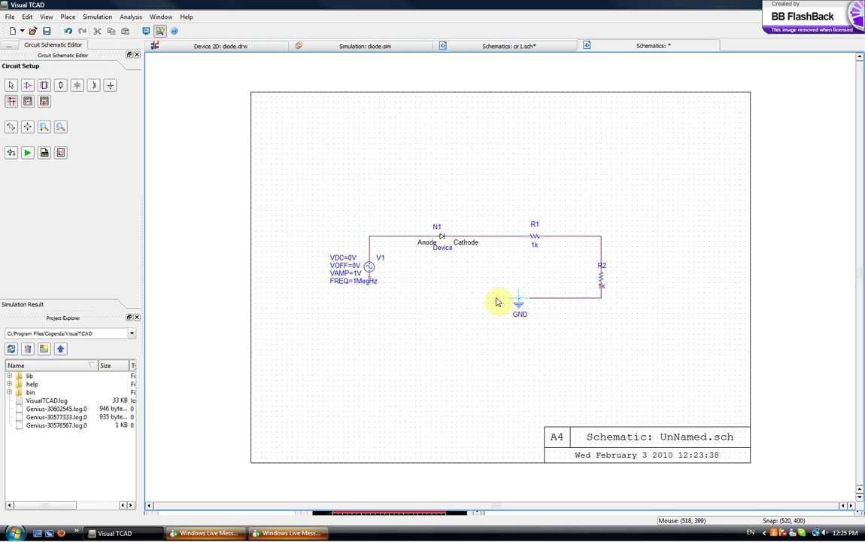
pyautogui.click(370, 280)
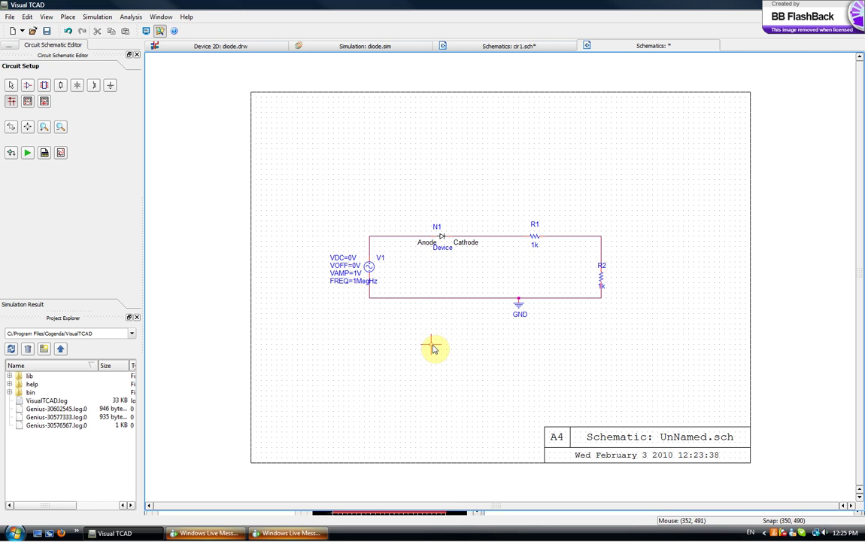
pyautogui.press('Escape')
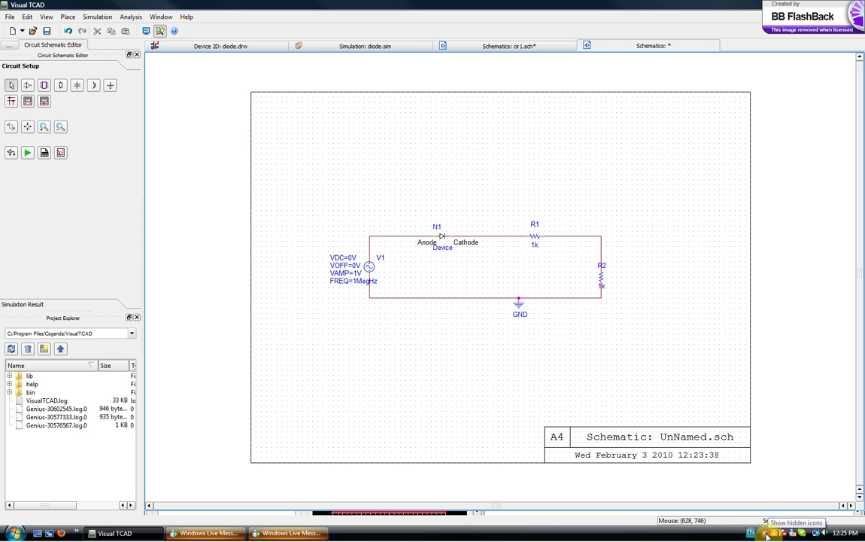
pyautogui.click(323, 534)
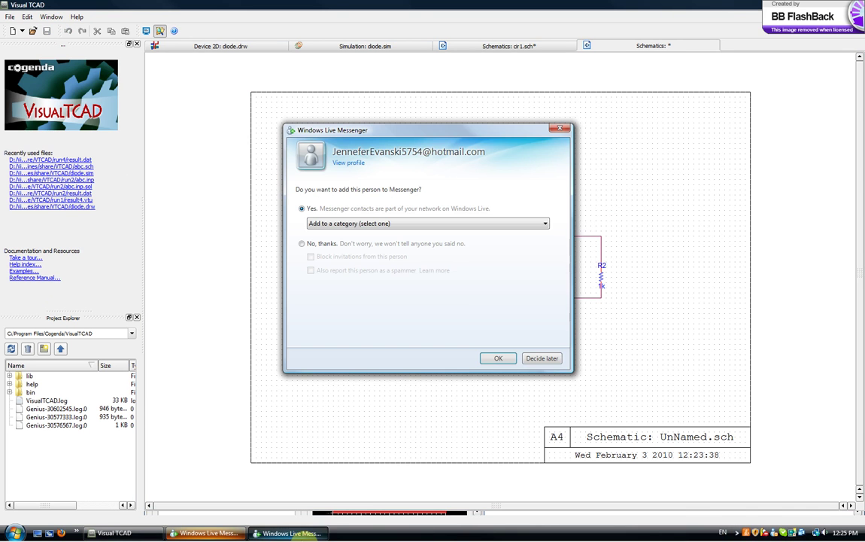
pyautogui.click(548, 361)
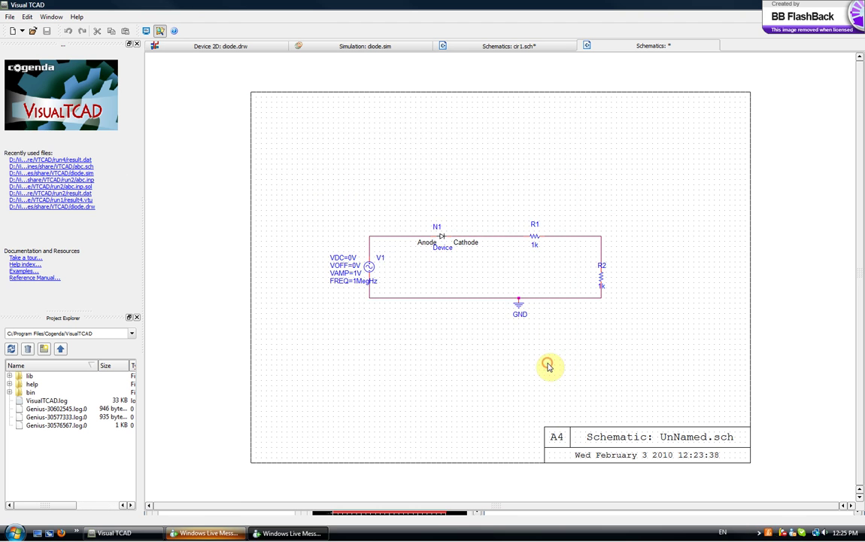
pyautogui.click(204, 533)
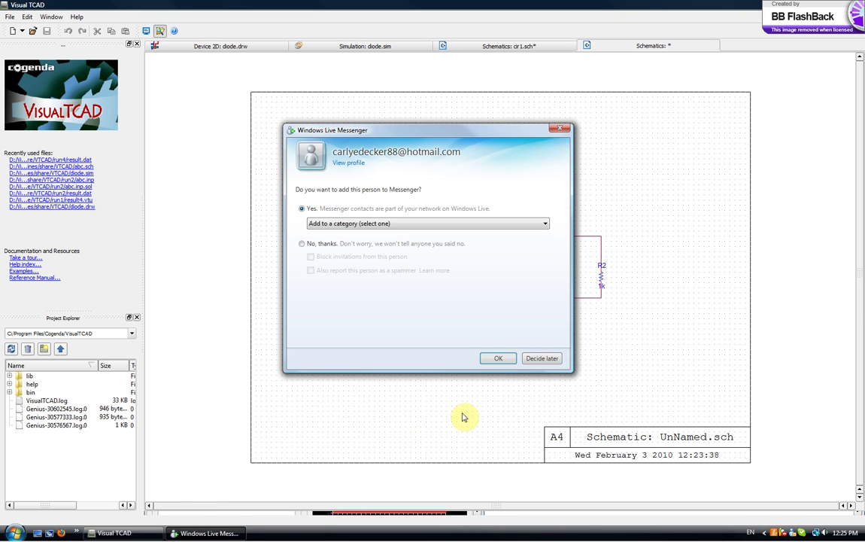
pyautogui.click(543, 359)
pyautogui.click(120, 533)
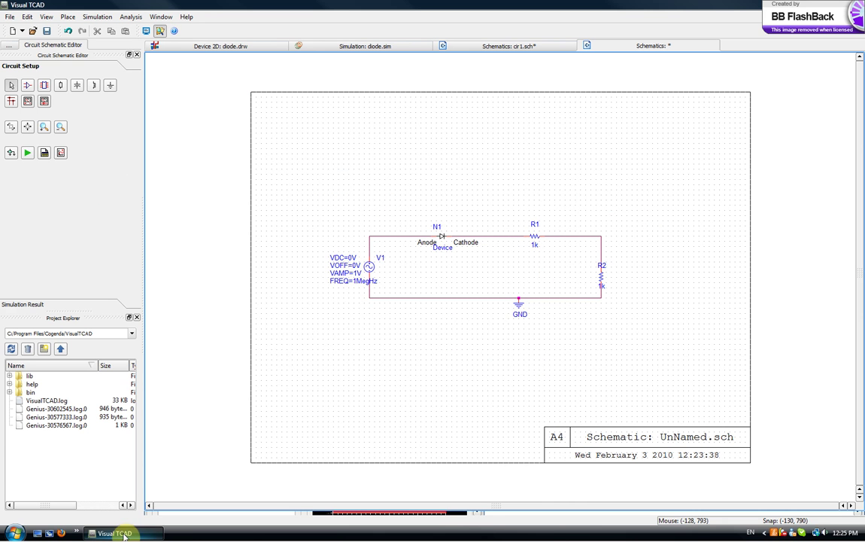
pyautogui.click(764, 536)
pyautogui.click(712, 101)
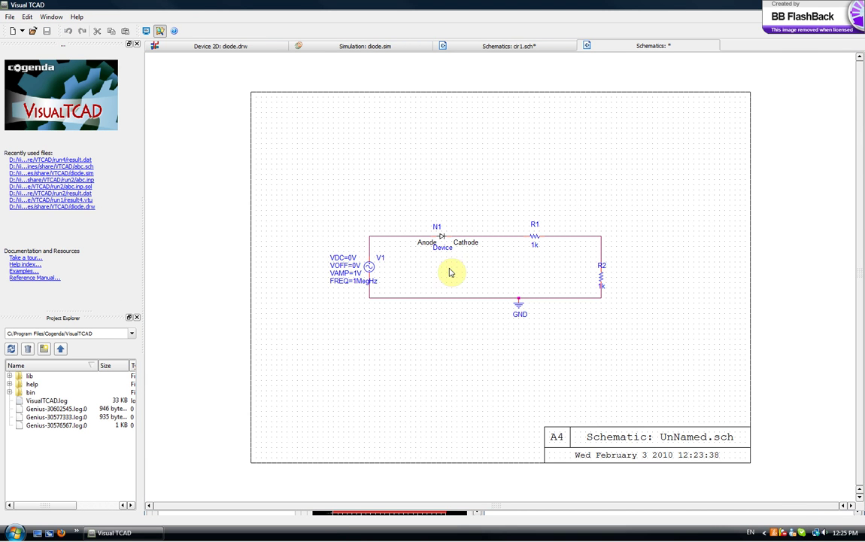
pyautogui.click(369, 193)
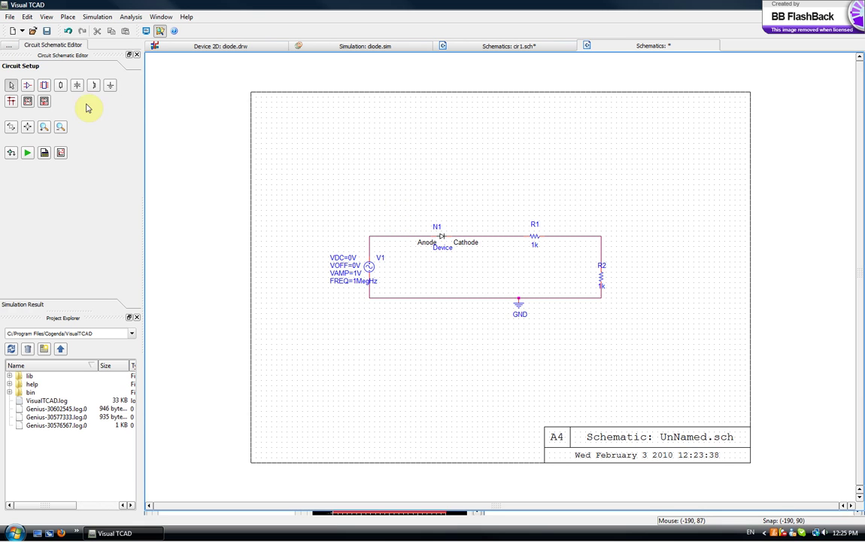
# Step: Save the unnamed rectifier schematic under the name rectify in D:\tcad\diode
pyautogui.click(45, 30)
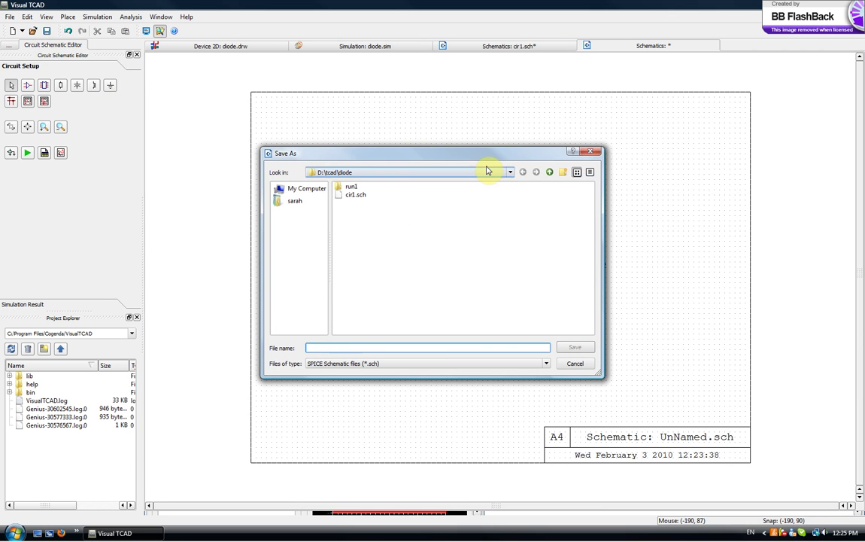
pyautogui.moveTo(485, 160); pyautogui.dragTo(178, 204)
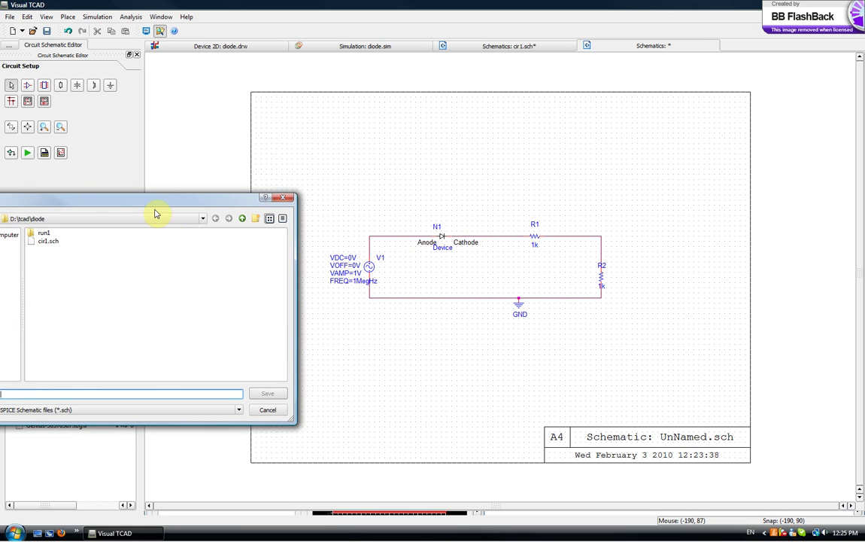
pyautogui.moveTo(163, 201); pyautogui.dragTo(280, 176)
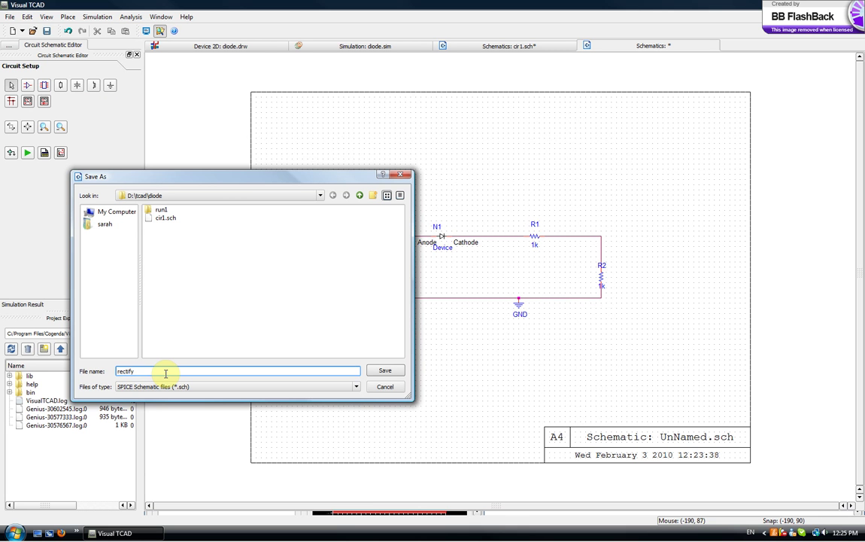
pyautogui.press('Return')
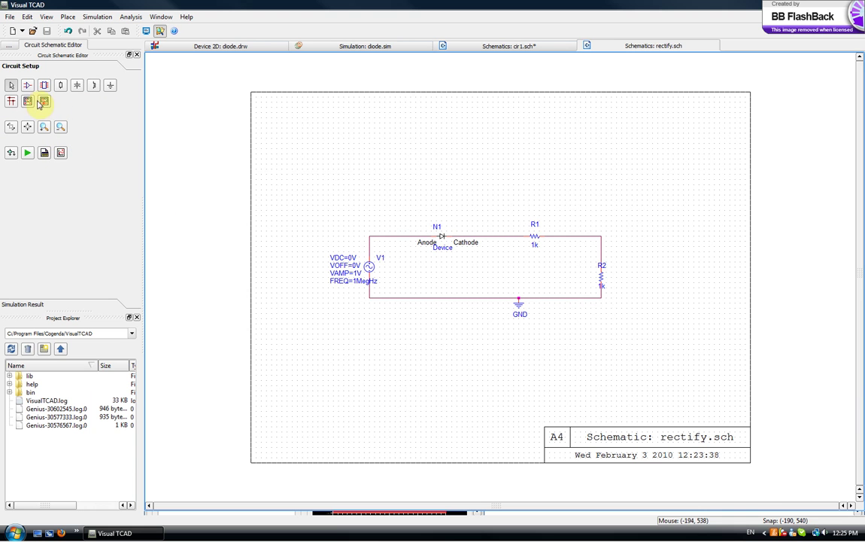
# Step: Place Probe1 right of R2 and wire it from the R1/R2 junction to the bottom wire
pyautogui.click(637, 225)
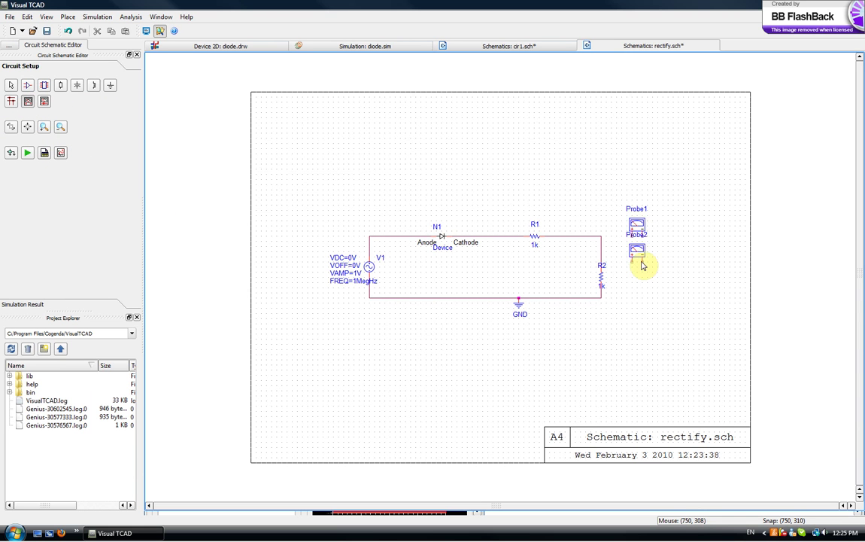
pyautogui.click(12, 102)
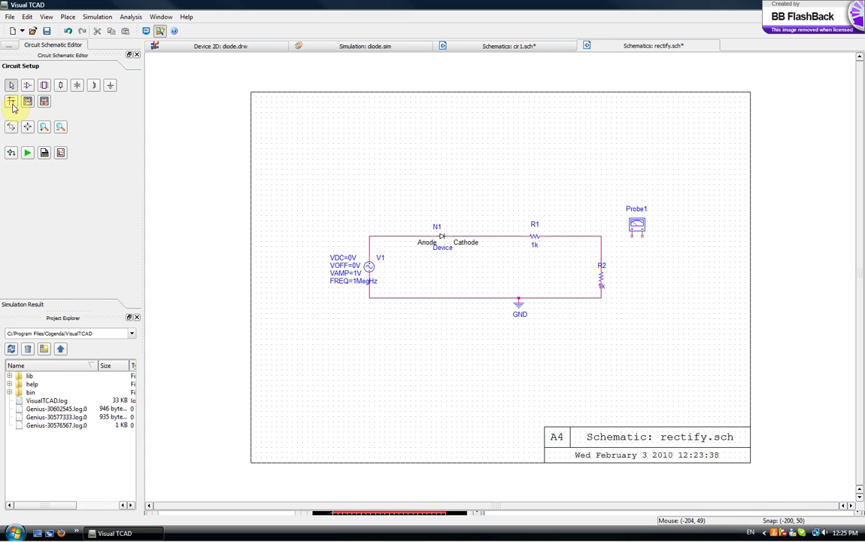
pyautogui.click(601, 237)
pyautogui.click(632, 239)
pyautogui.click(643, 236)
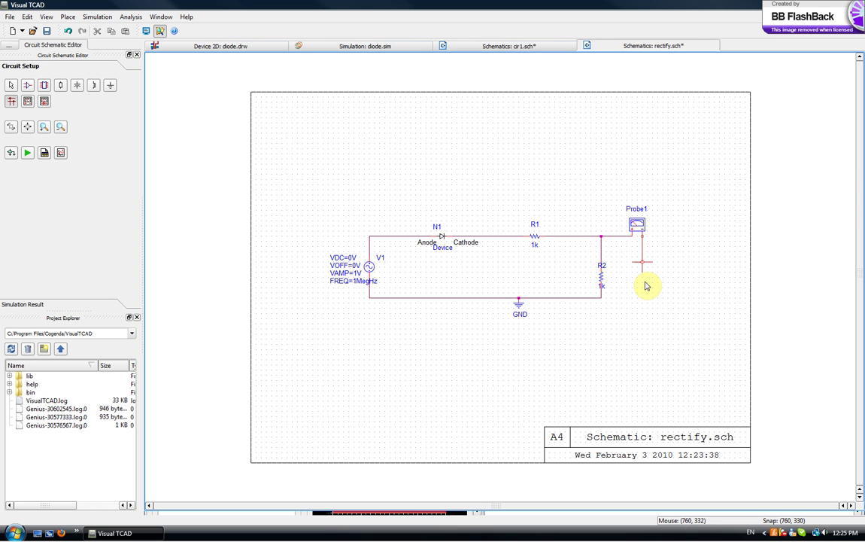
pyautogui.click(601, 301)
pyautogui.press('Escape')
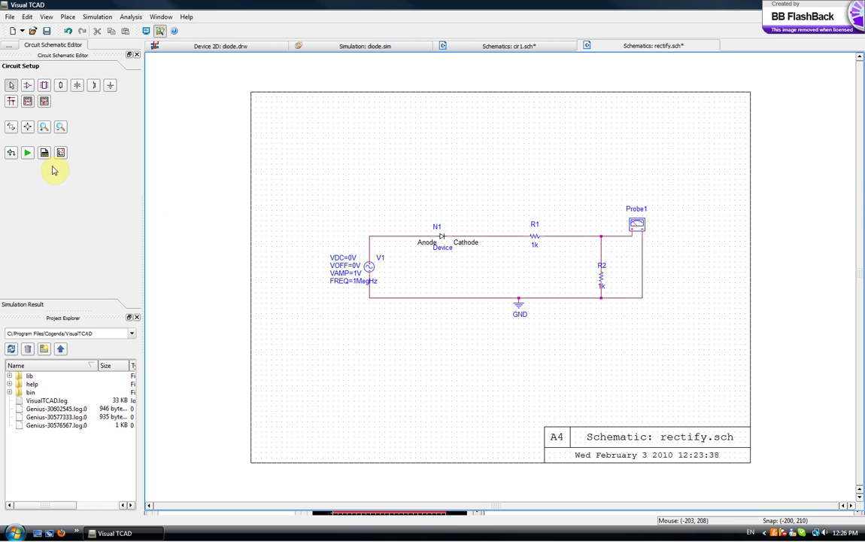
# Step: Save, then apply a transient analysis running to 2us with time step 100
pyautogui.click(47, 31)
pyautogui.click(11, 152)
pyautogui.moveTo(399, 189); pyautogui.dragTo(345, 300)
pyautogui.click(329, 356)
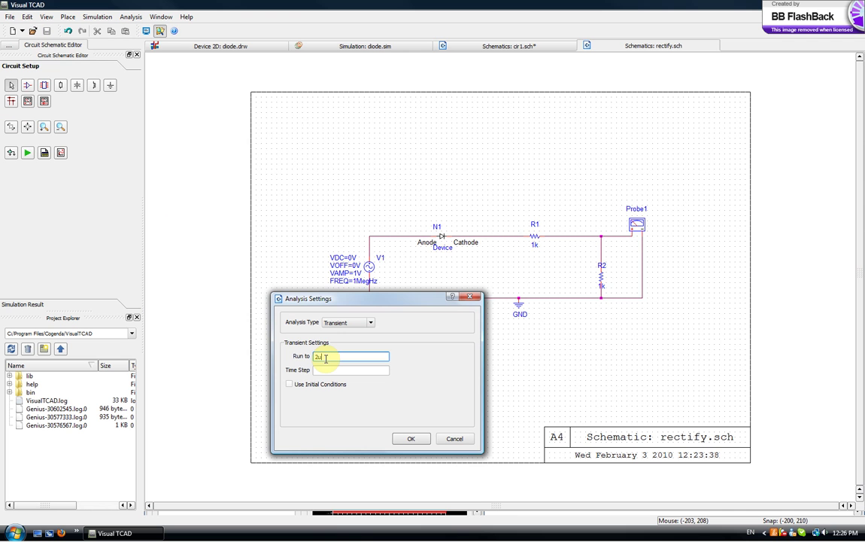
pyautogui.press('Tab')
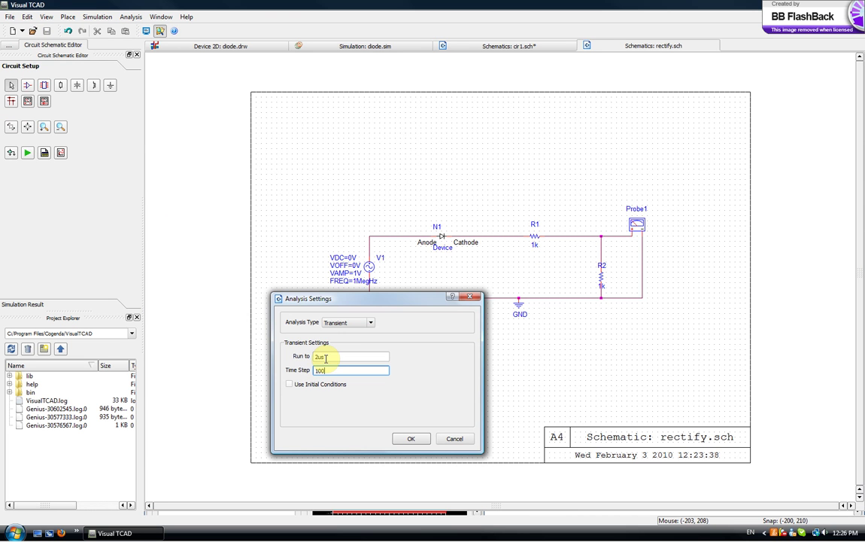
pyautogui.click(406, 440)
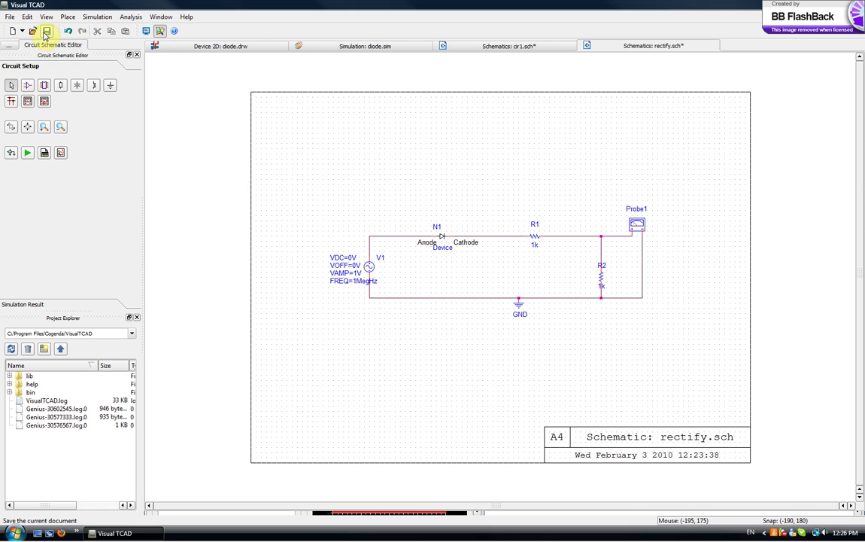
# Step: Save rectify.sch and run it, creating a new folder 'ru' under diode as working directory
pyautogui.click(46, 31)
pyautogui.click(27, 154)
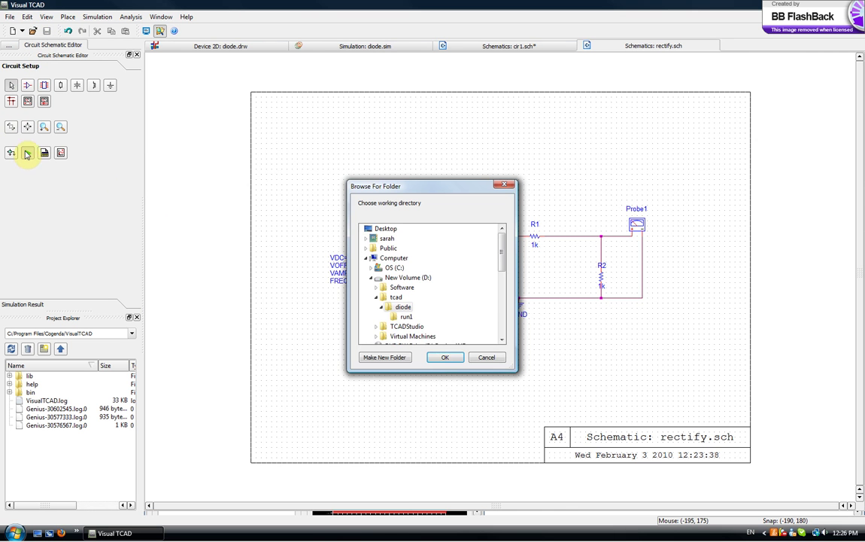
pyautogui.click(402, 308)
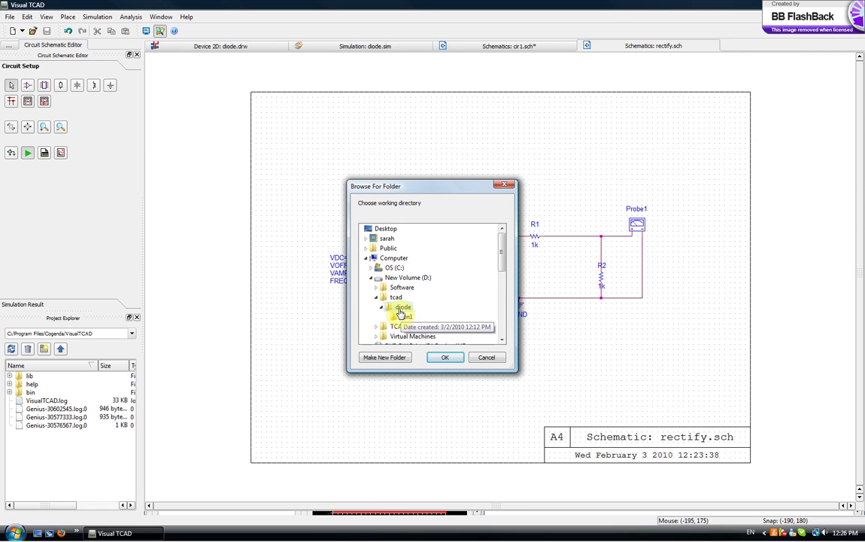
pyautogui.click(399, 358)
pyautogui.write('run2')
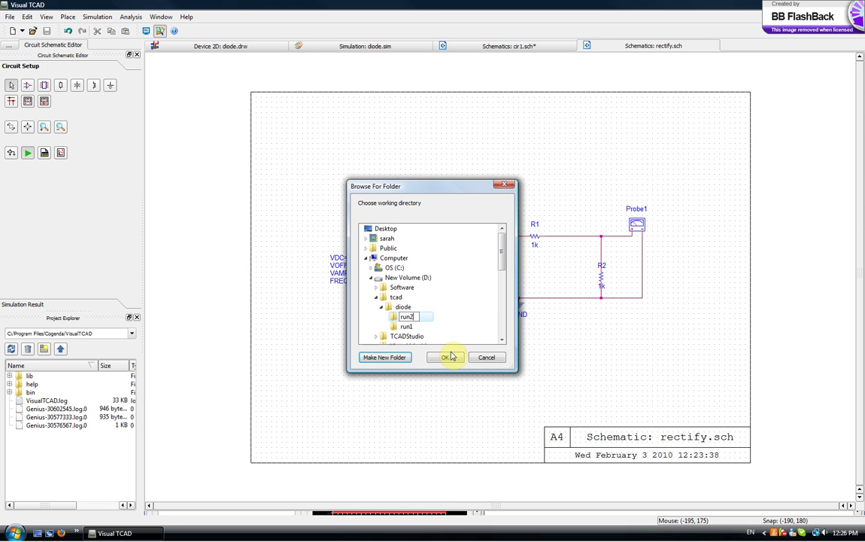
pyautogui.click(448, 357)
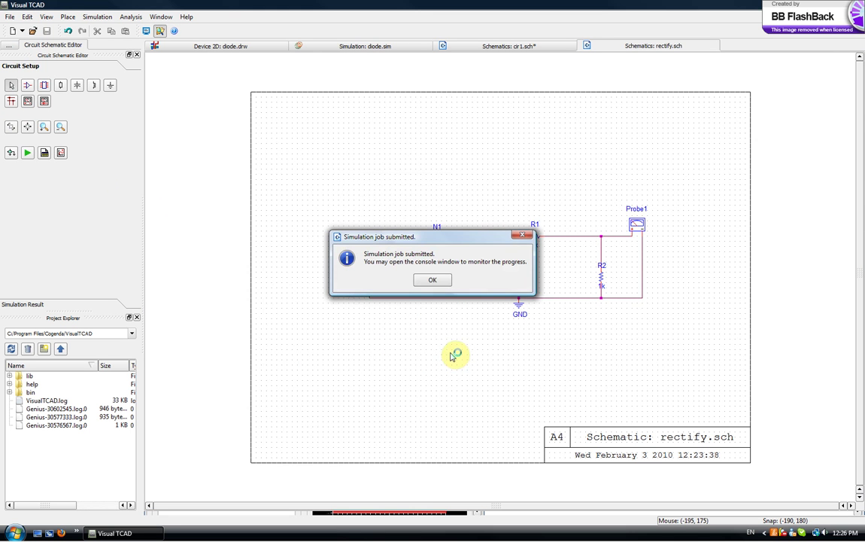
pyautogui.click(434, 281)
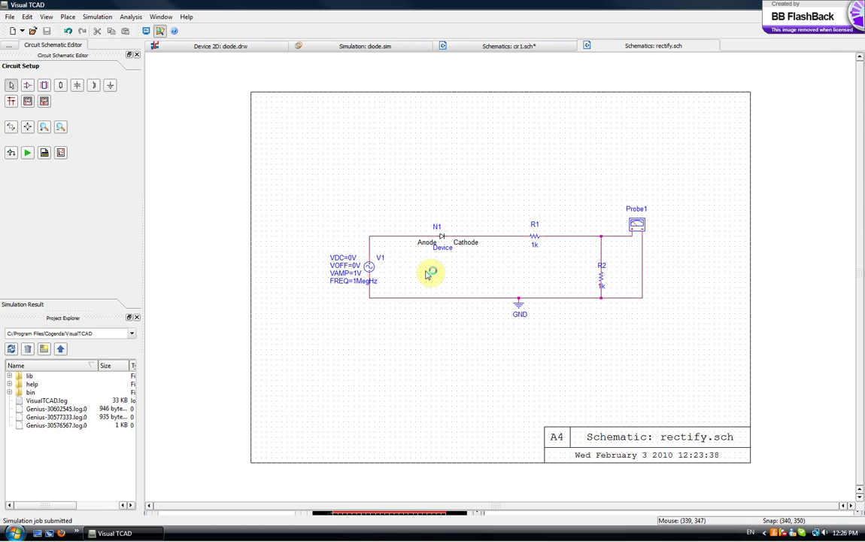
# Step: Show the rectify job's Genius log in the consoles and list its transient solutions in Simulation Result
pyautogui.click(146, 33)
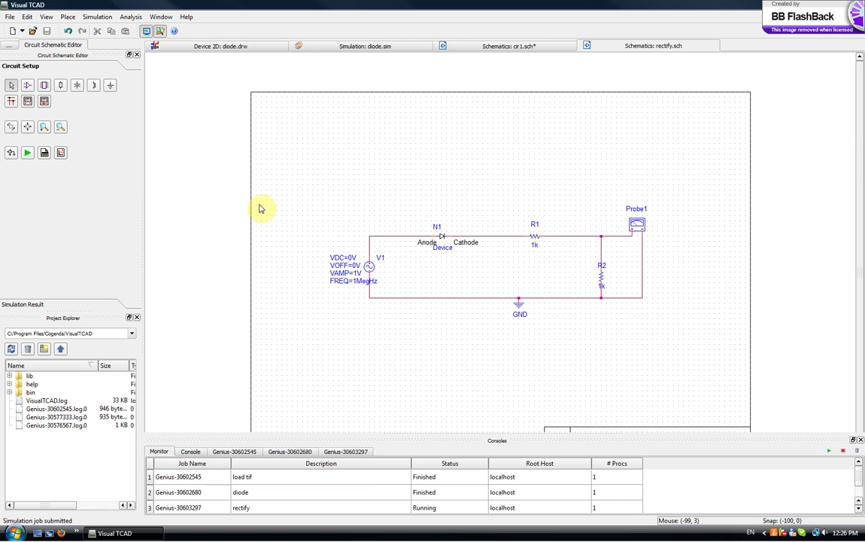
pyautogui.click(371, 507)
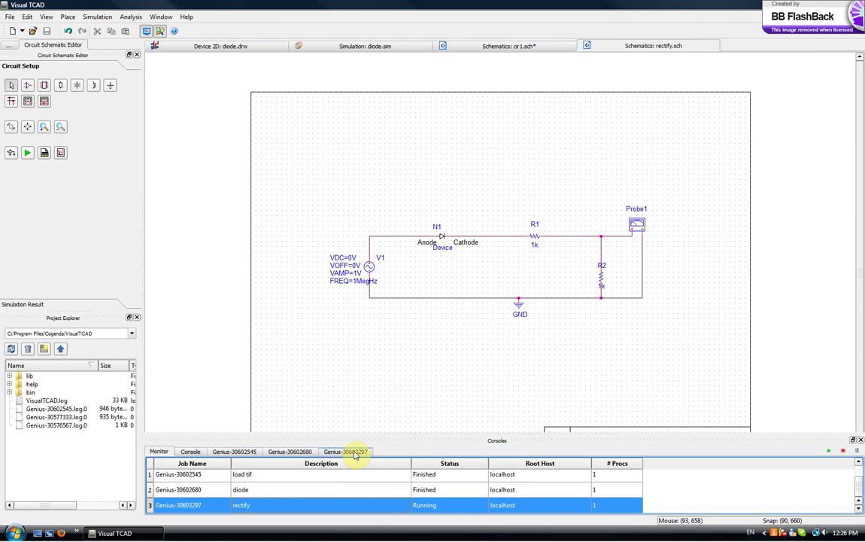
pyautogui.click(337, 452)
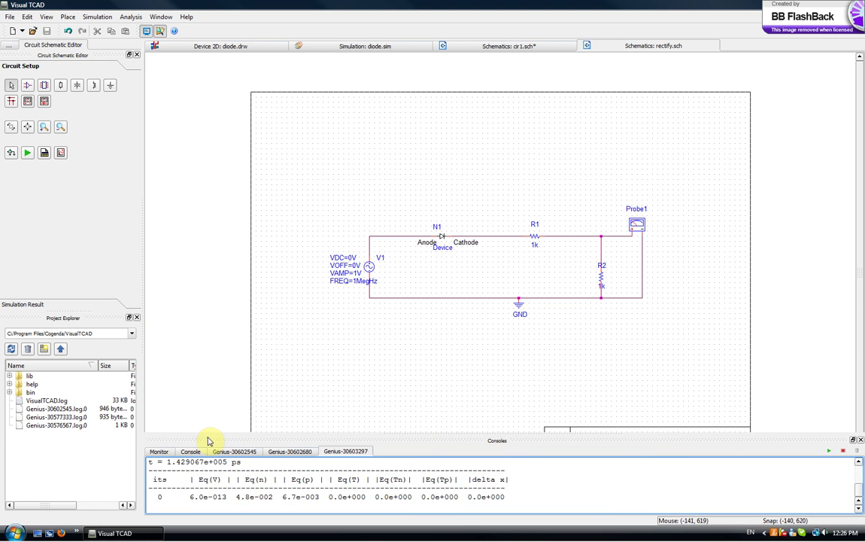
pyautogui.click(55, 304)
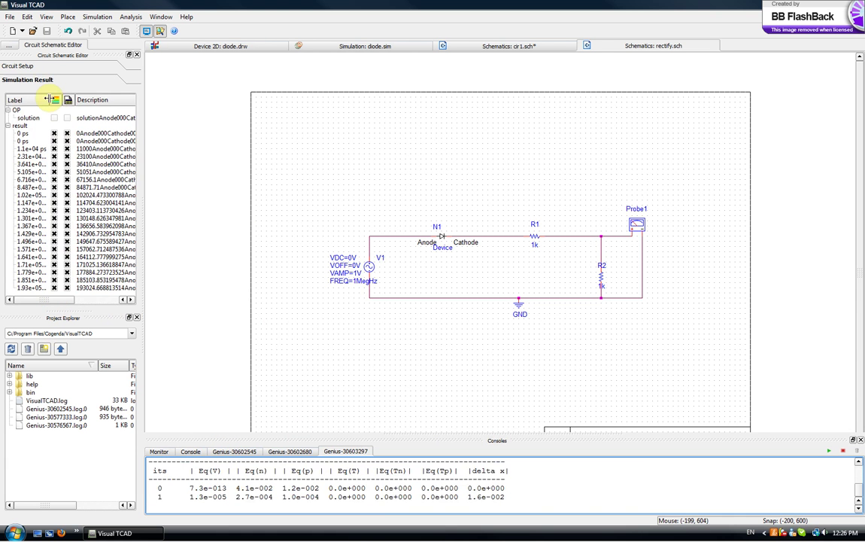
# Step: Widen the results Label column, scroll through the growing solution list, and select the solution entry
pyautogui.moveTo(49, 99); pyautogui.dragTo(59, 100)
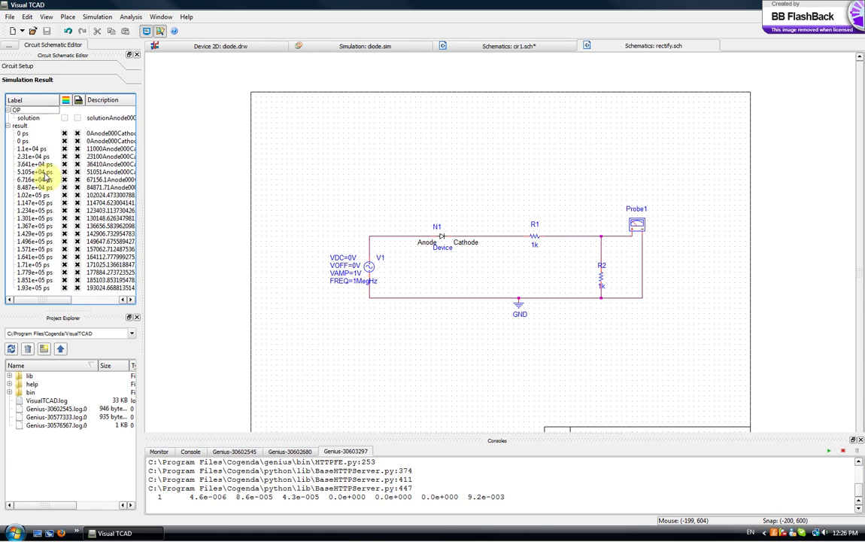
pyautogui.scroll(-2, 90, 218)
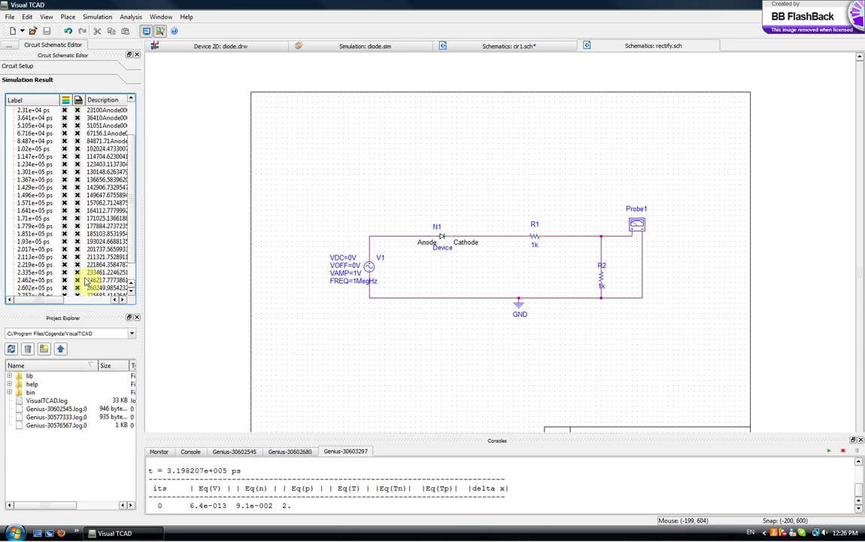
pyautogui.scroll(-1, 90, 282)
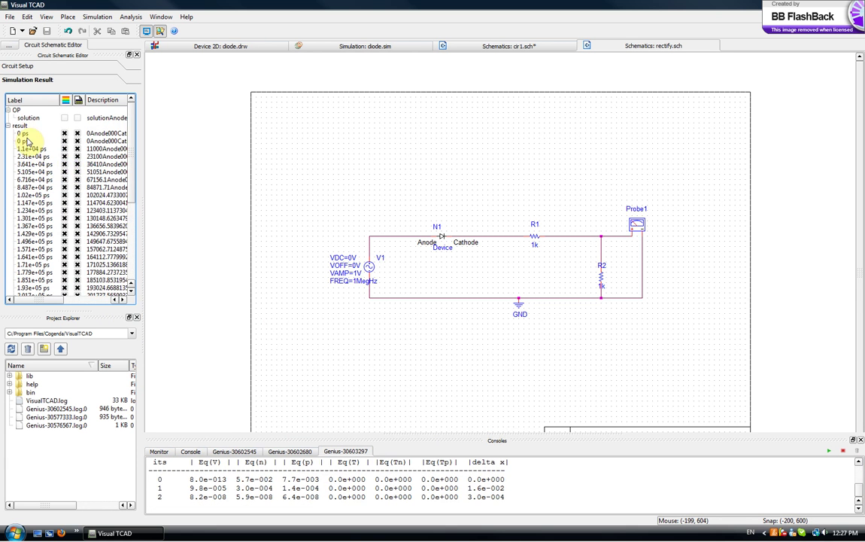
pyautogui.scroll(-5, 44, 241)
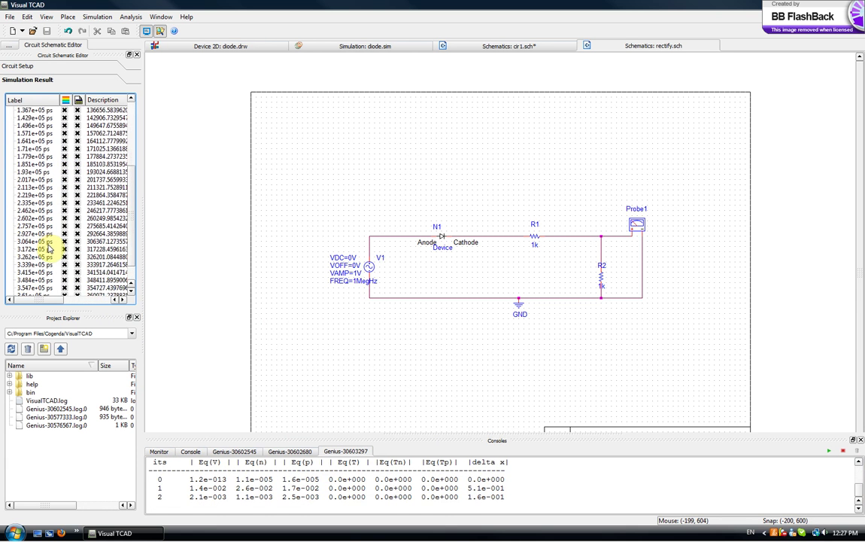
pyautogui.scroll(-3, 39, 288)
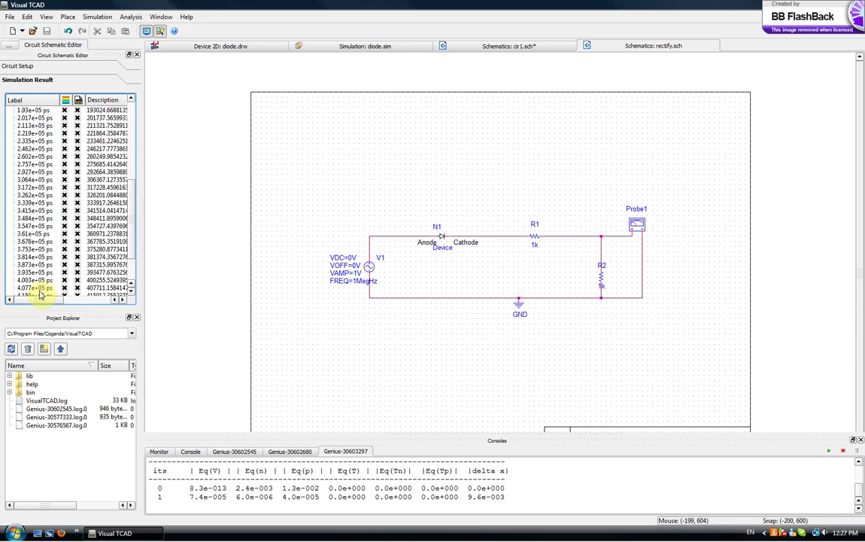
pyautogui.scroll(-2, 45, 290)
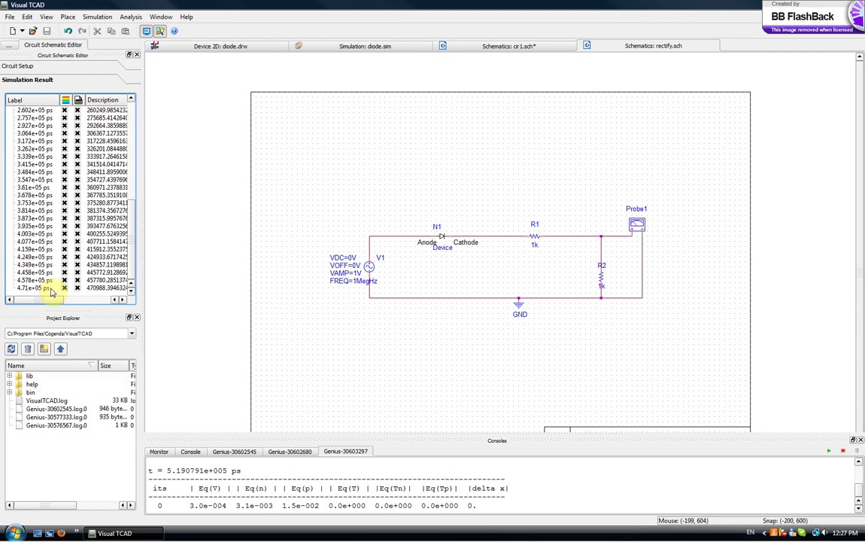
pyautogui.scroll(-2, 51, 286)
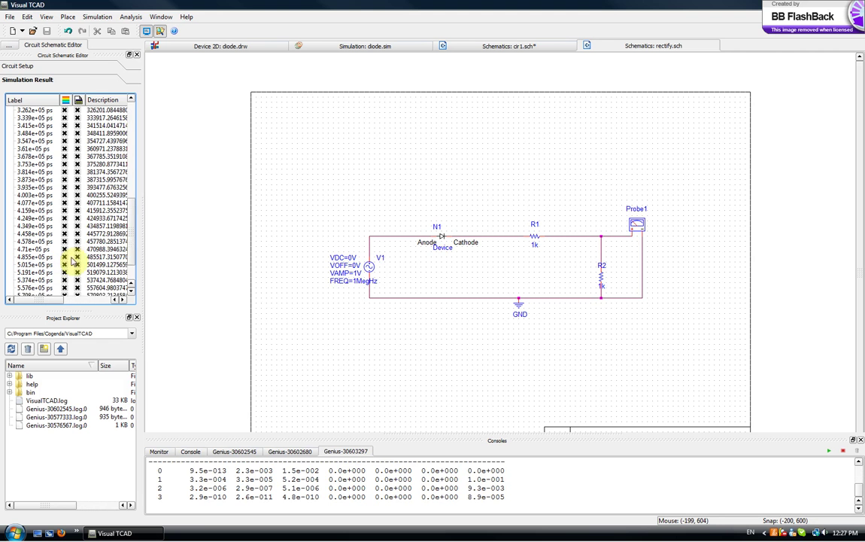
pyautogui.scroll(-2, 75, 255)
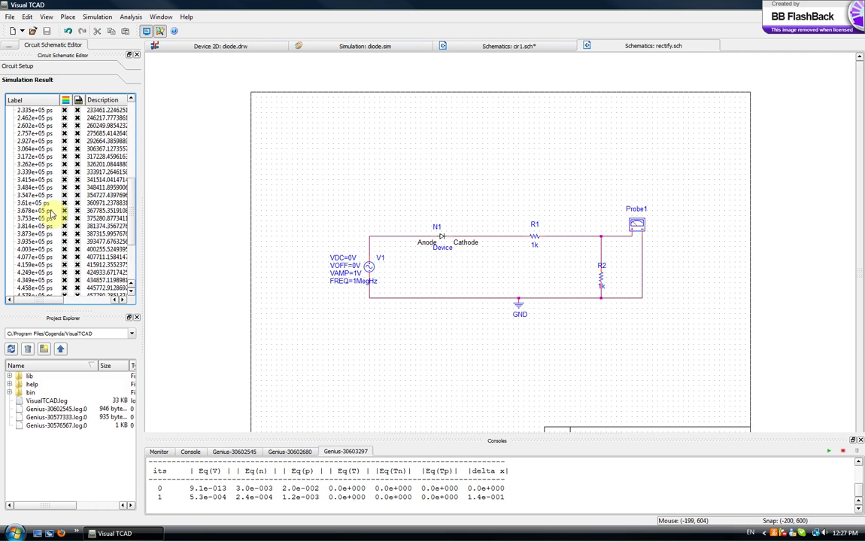
pyautogui.scroll(10, 51, 214)
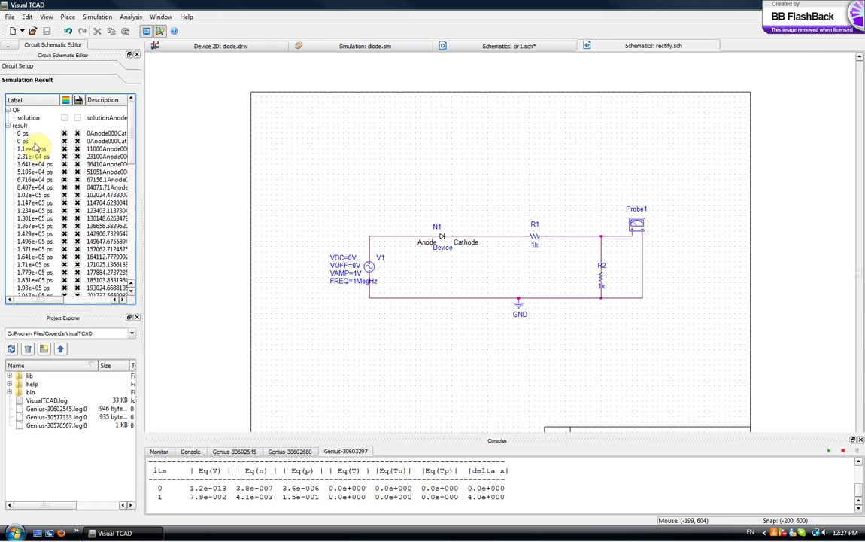
pyautogui.click(31, 119)
# Step: Open the solution as the result.dat spreadsheet, close the consoles, and try selecting time and r2pos columns
pyautogui.rightClick(44, 123)
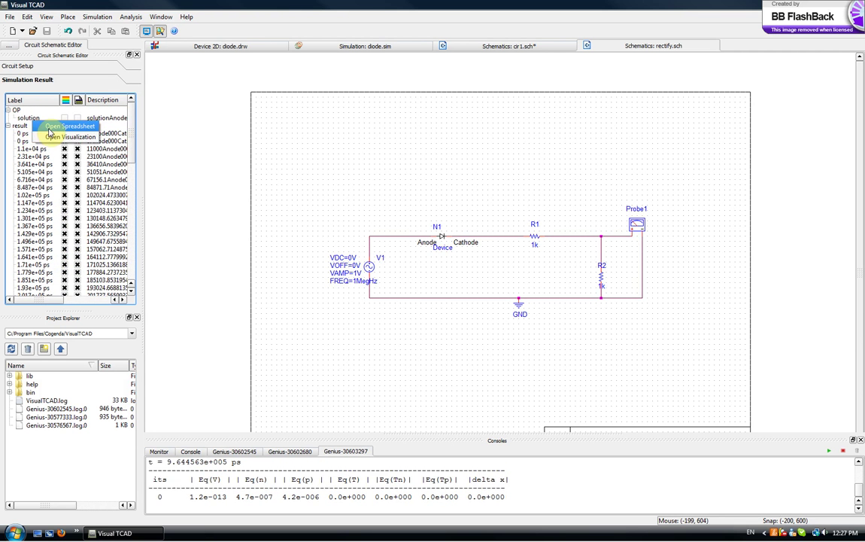
pyautogui.click(51, 128)
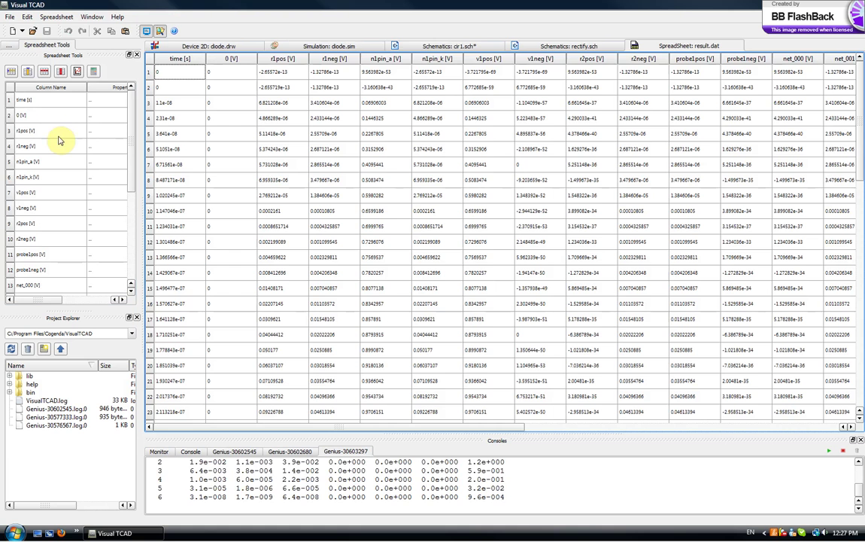
pyautogui.click(861, 440)
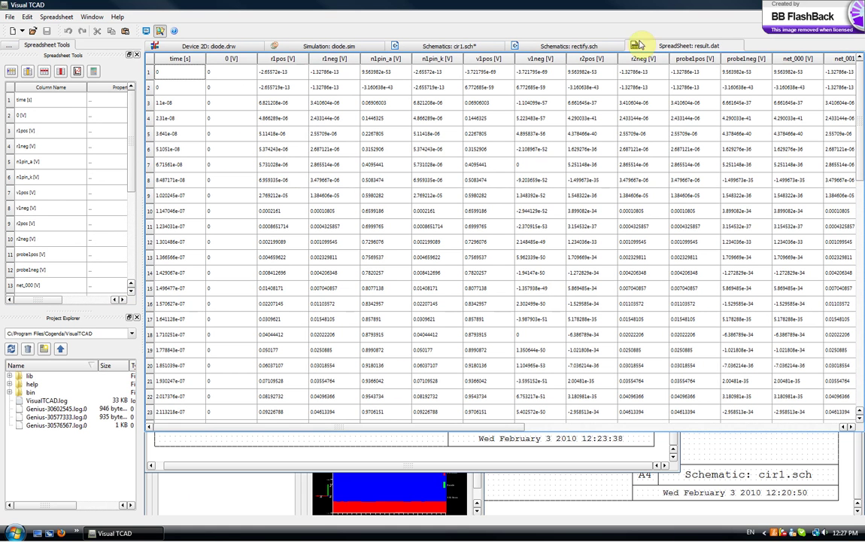
pyautogui.click(183, 61)
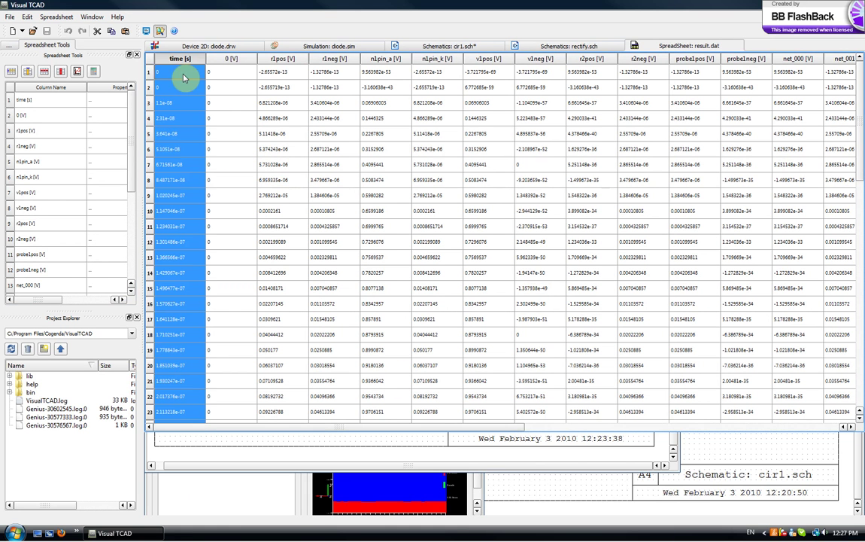
pyautogui.click(602, 59)
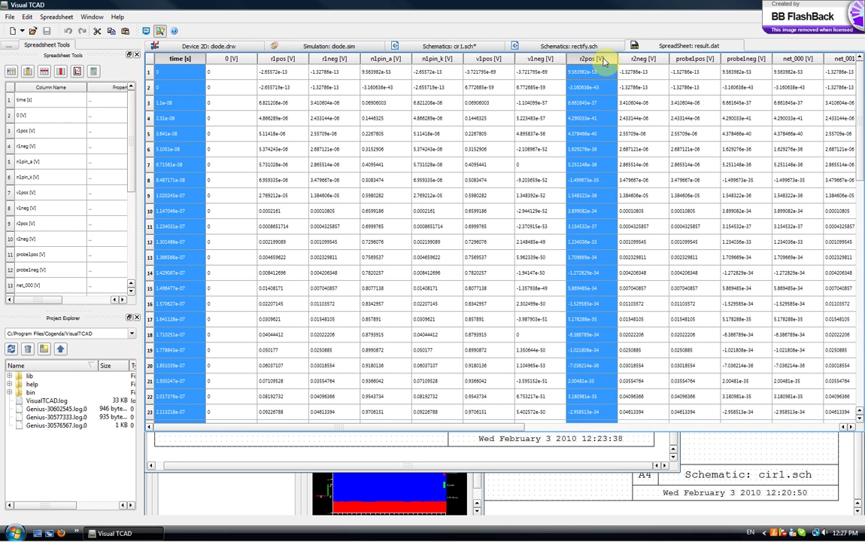
pyautogui.scroll(-11, 627, 253)
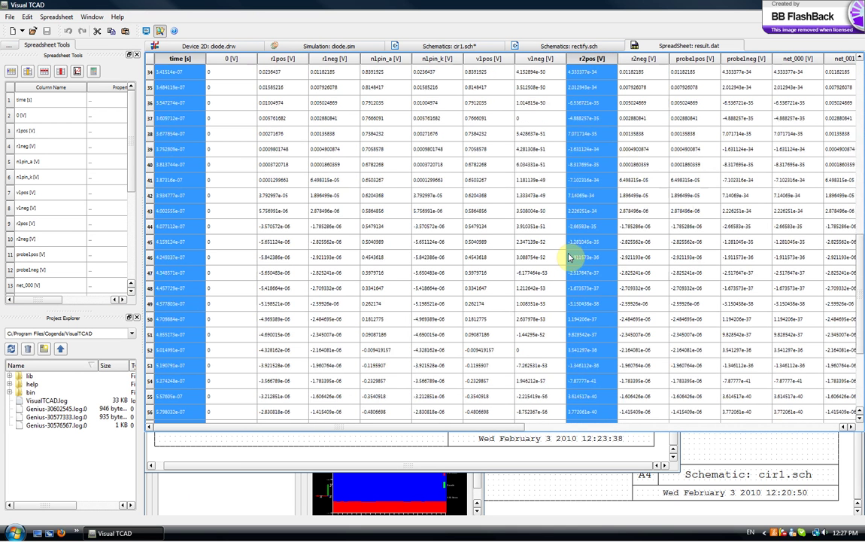
pyautogui.scroll(11, 570, 257)
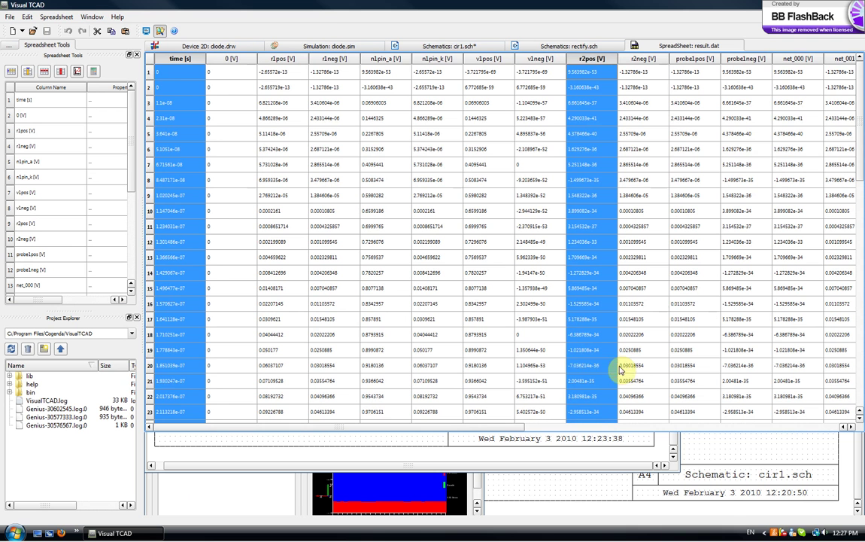
pyautogui.click(598, 256)
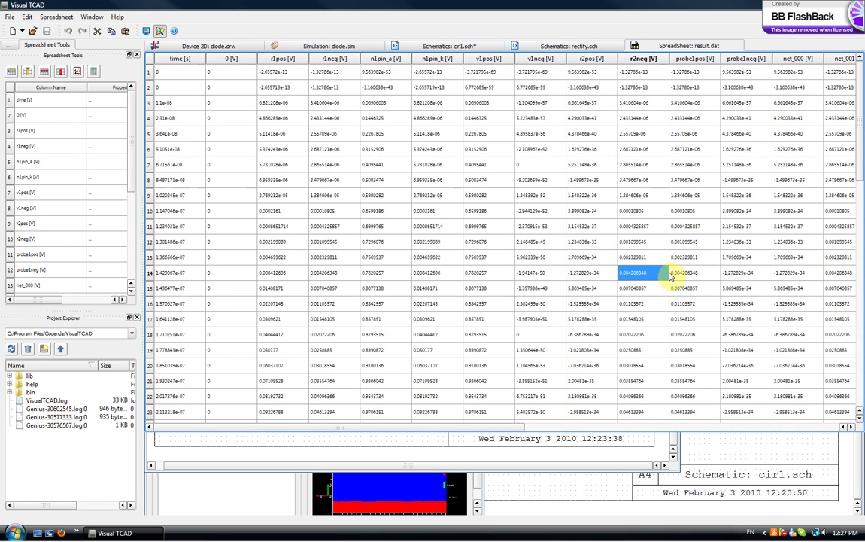
# Step: Plot probe1pos [V] against time [s], showing one half-wave peak near 0.056
pyautogui.click(179, 60)
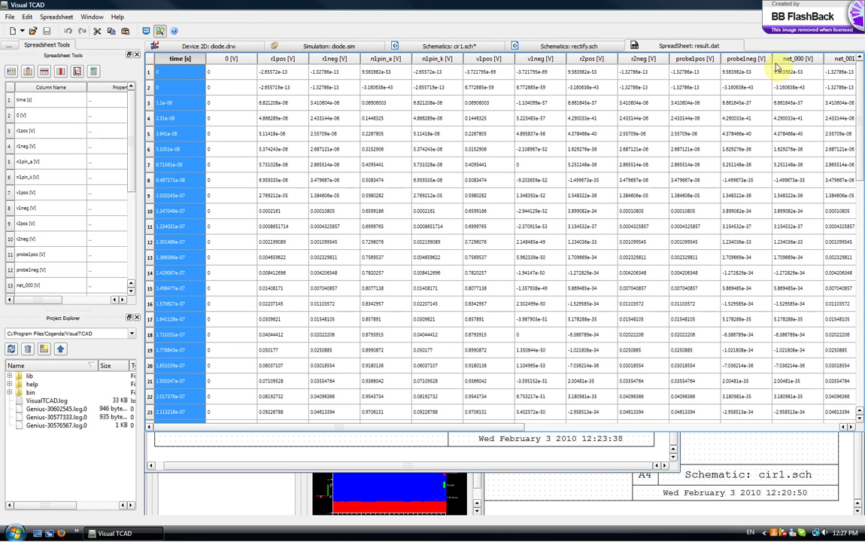
pyautogui.keyDown('ctrl'); pyautogui.click(705, 60); pyautogui.keyUp('ctrl')
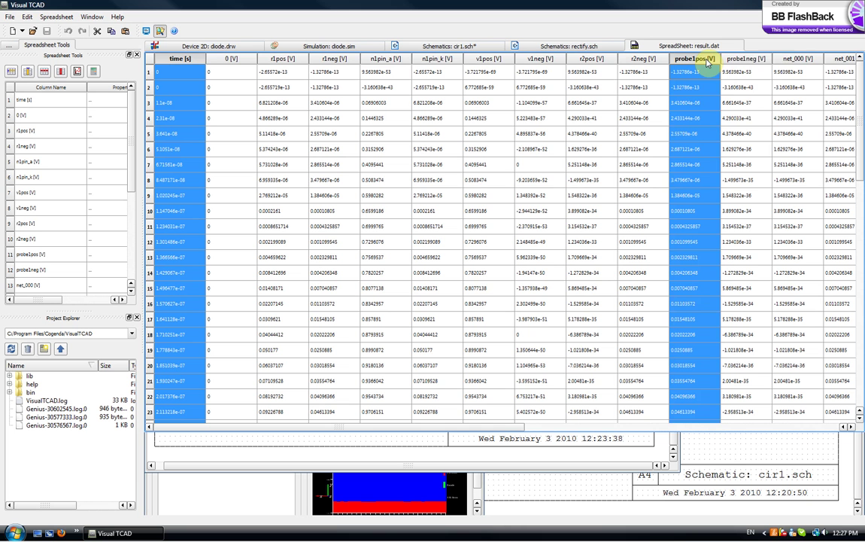
pyautogui.rightClick(705, 63)
pyautogui.moveTo(752, 65)
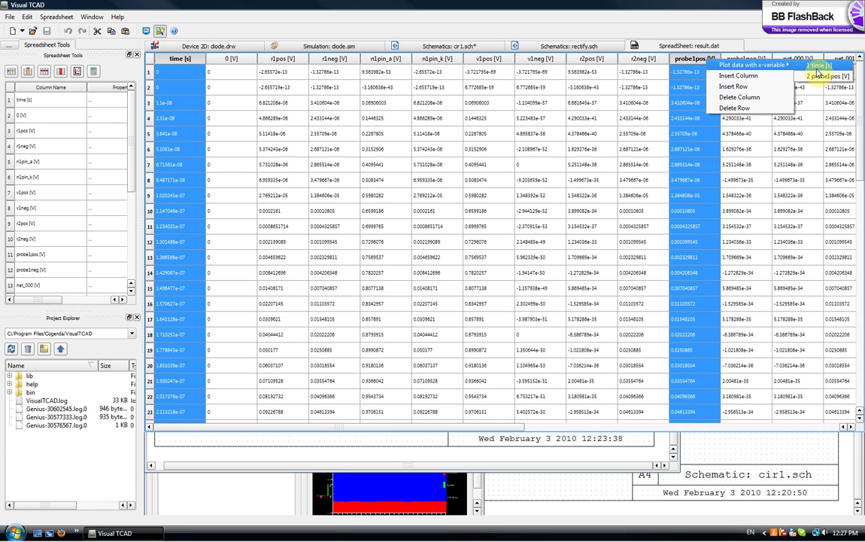
pyautogui.click(817, 68)
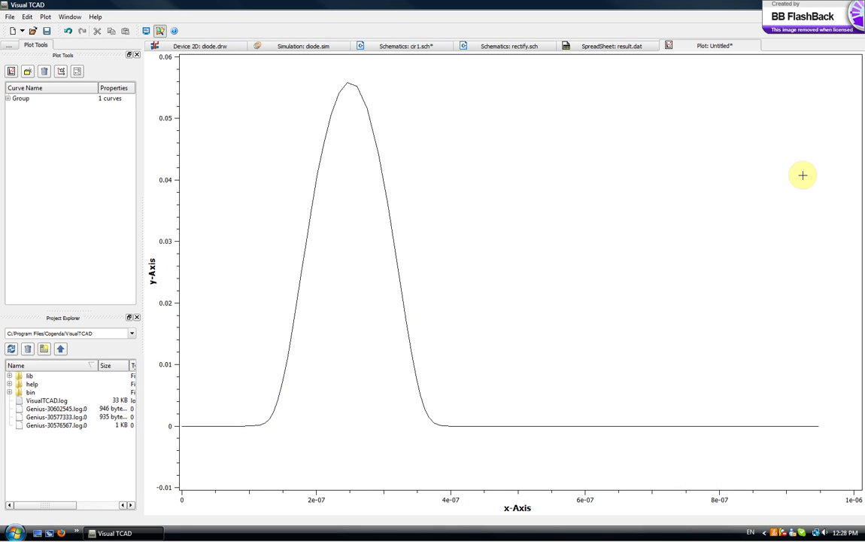
pyautogui.rightClick(715, 45)
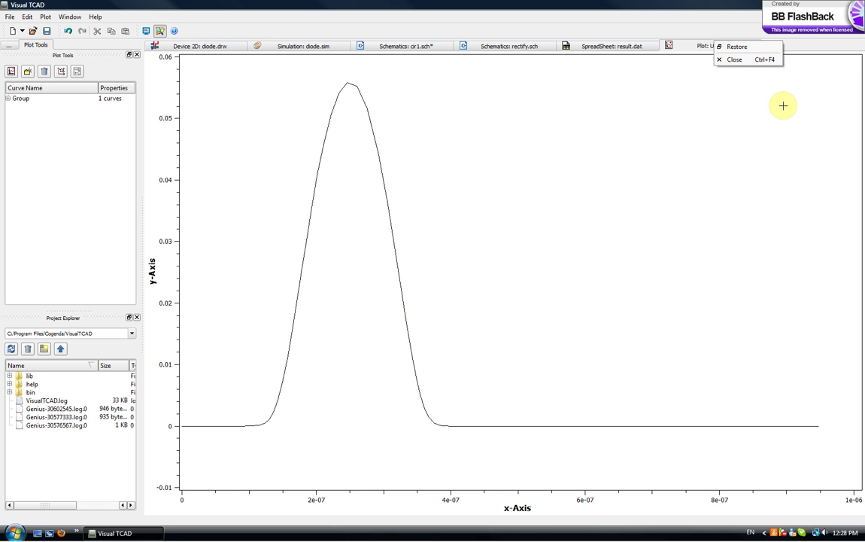
# Step: Close the single-peak plot without saving and close the result.dat spreadsheet
pyautogui.click(749, 60)
pyautogui.click(432, 278)
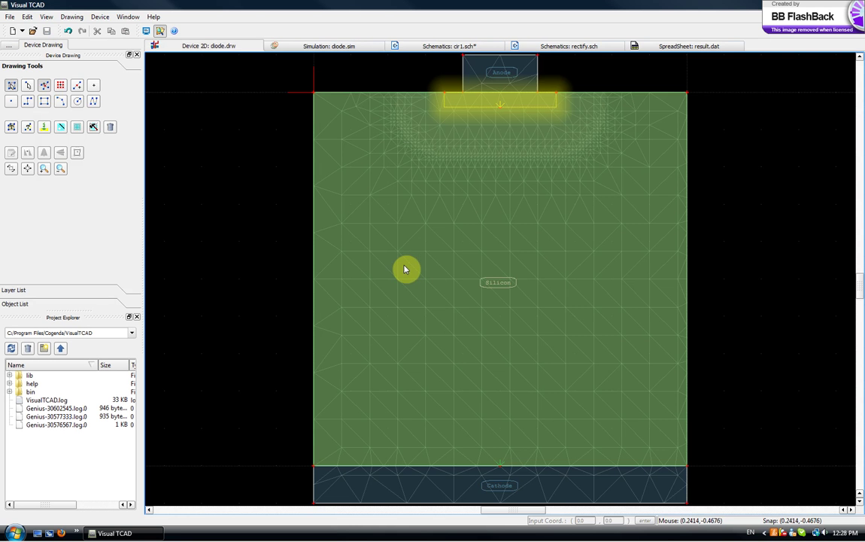
pyautogui.click(658, 45)
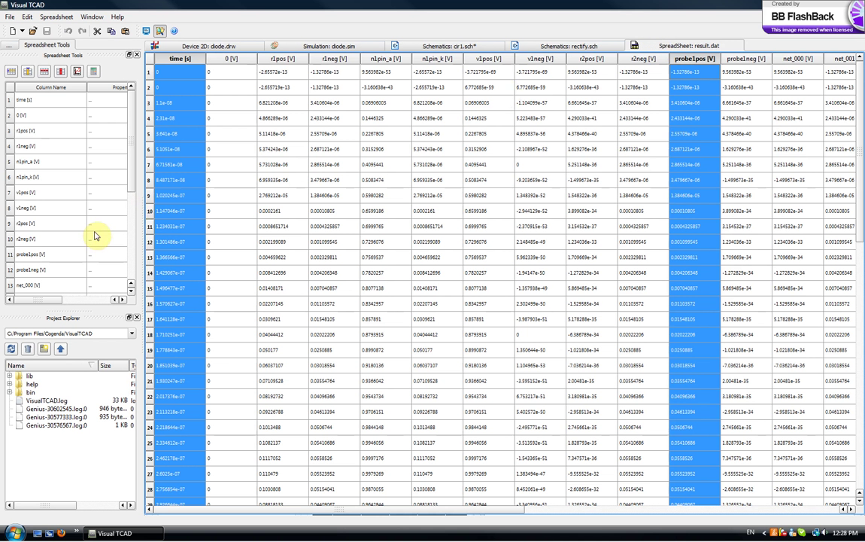
pyautogui.rightClick(661, 48)
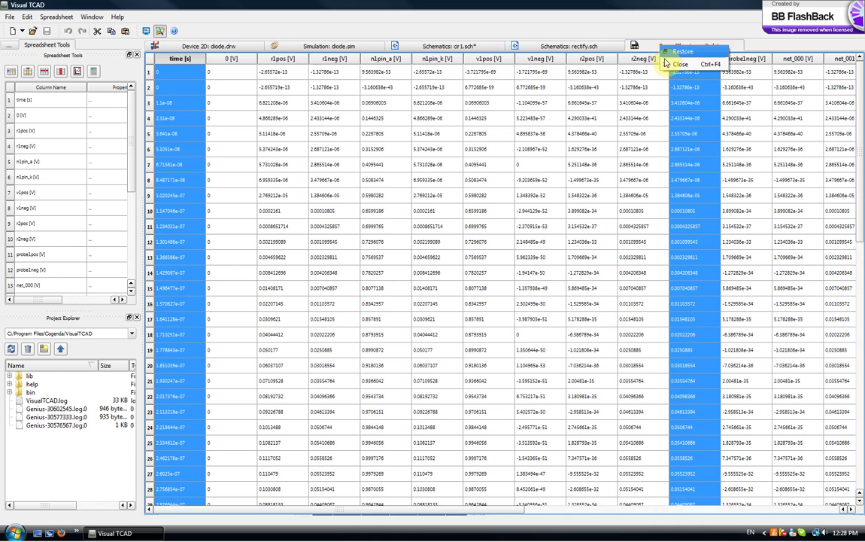
pyautogui.click(699, 60)
# Step: Back on rectify.sch, acknowledge the finished simulation and open the latest result as a spreadsheet
pyautogui.click(613, 45)
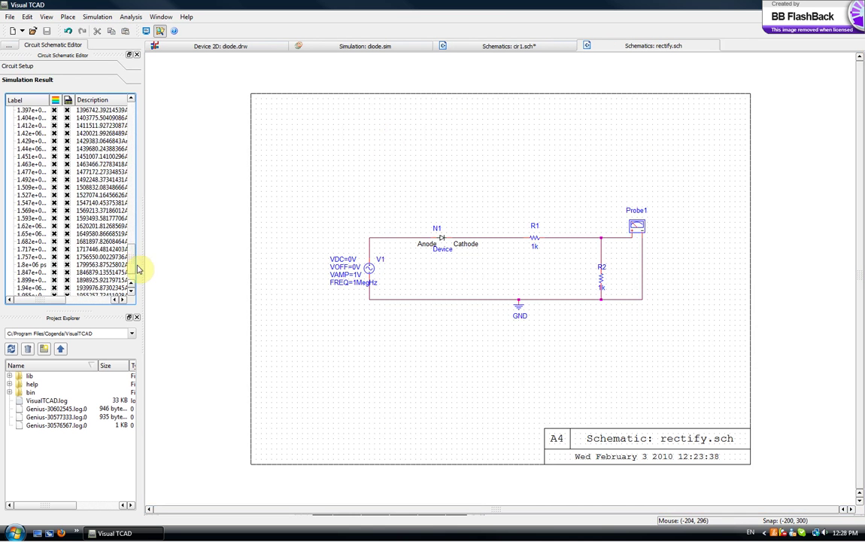
pyautogui.click(435, 281)
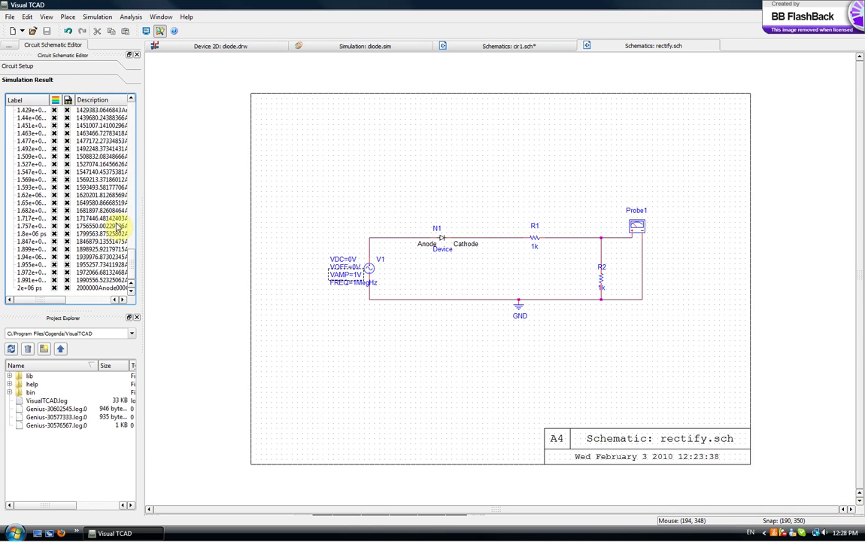
pyautogui.rightClick(53, 191)
pyautogui.click(67, 194)
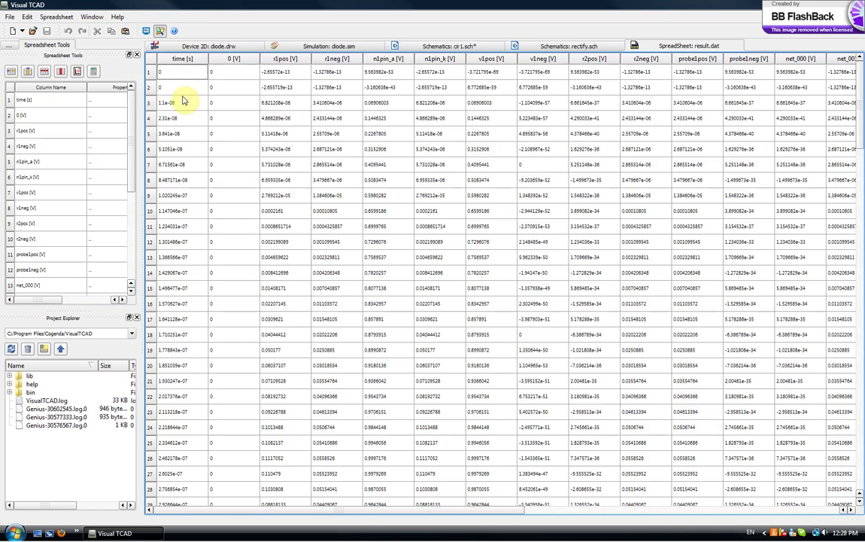
# Step: Plot probe1pos against time showing two half-wave peaks, then close the plot unsaved
pyautogui.click(181, 59)
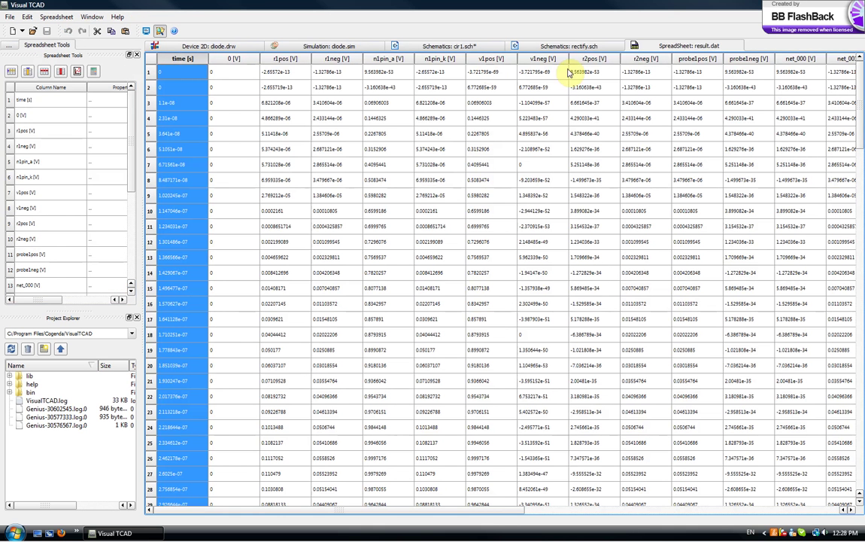
pyautogui.keyDown('ctrl'); pyautogui.click(701, 60); pyautogui.keyUp('ctrl')
pyautogui.rightClick(702, 61)
pyautogui.moveTo(752, 65)
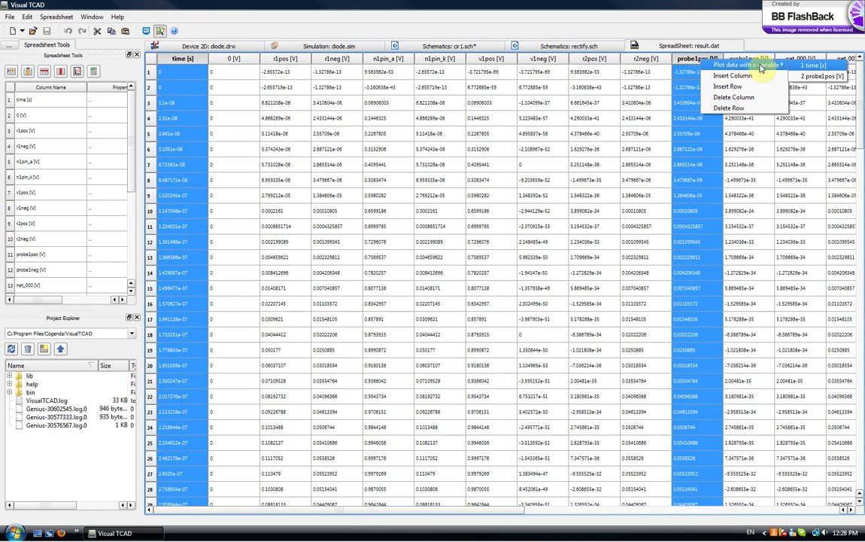
pyautogui.click(805, 66)
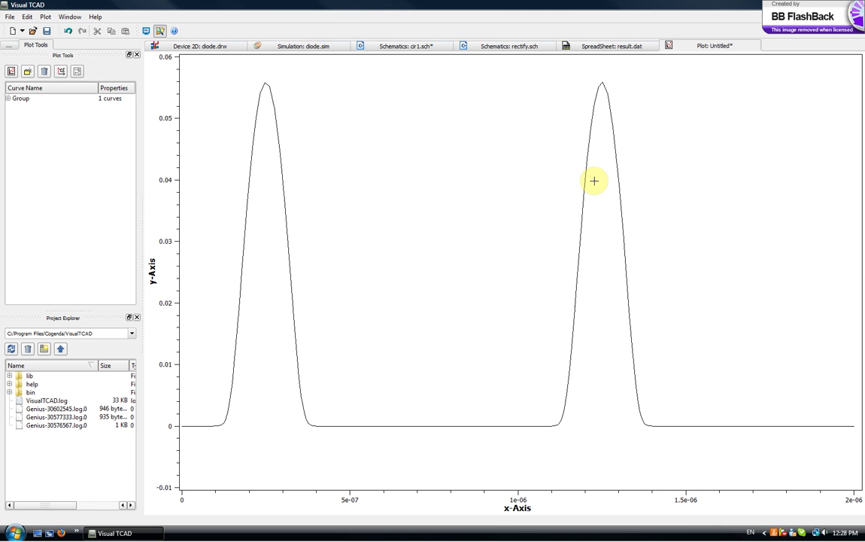
pyautogui.rightClick(706, 47)
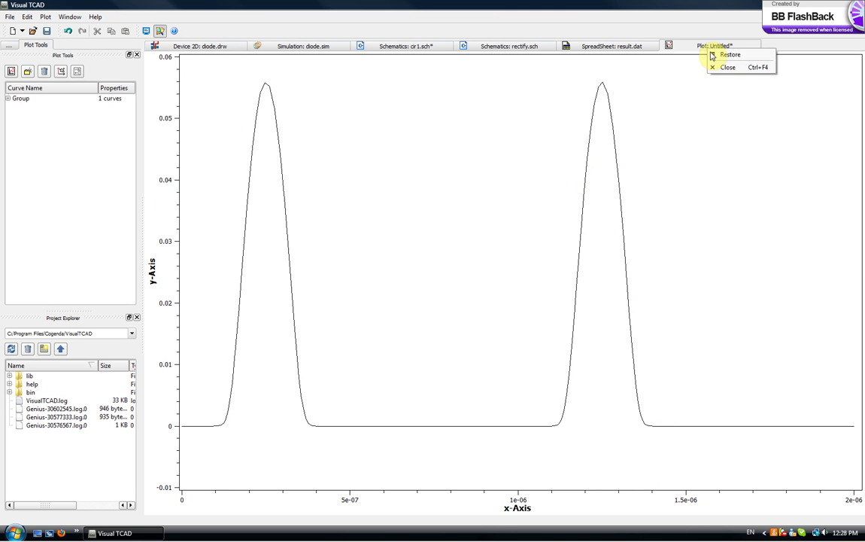
pyautogui.click(725, 67)
pyautogui.click(433, 280)
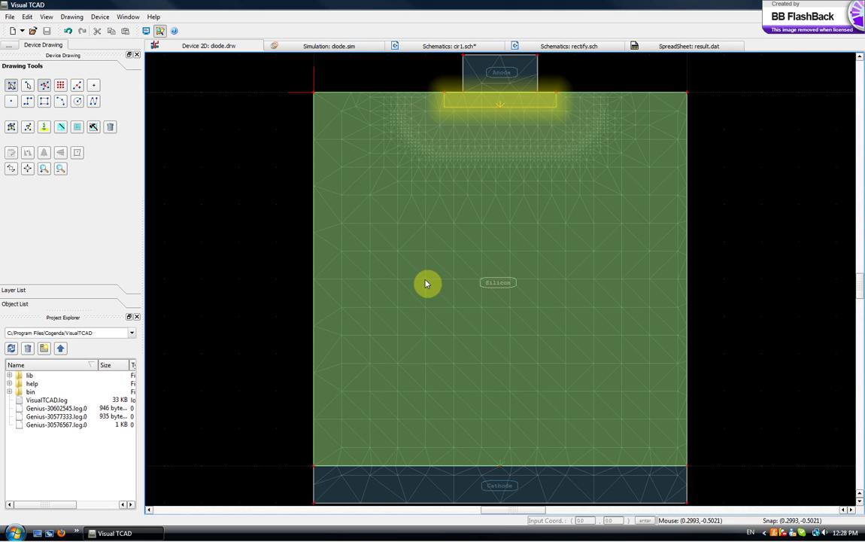
# Step: Return to the rectify.sch schematic and show the Project Explorer's recent folder paths
pyautogui.click(616, 47)
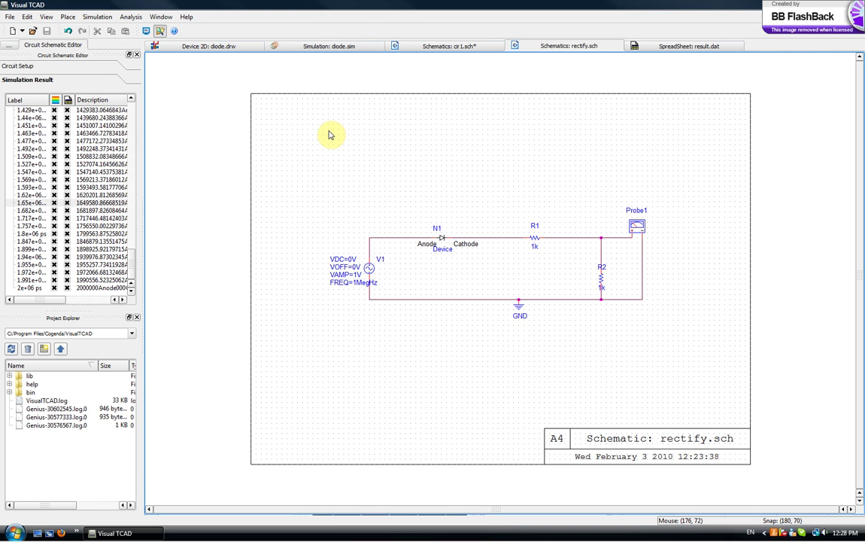
pyautogui.moveTo(145, 261); pyautogui.dragTo(141, 218)
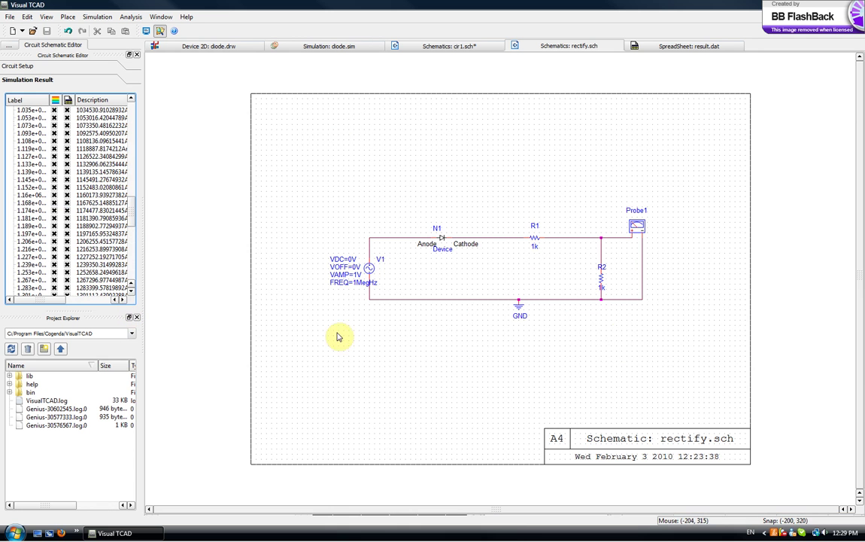
pyautogui.click(132, 334)
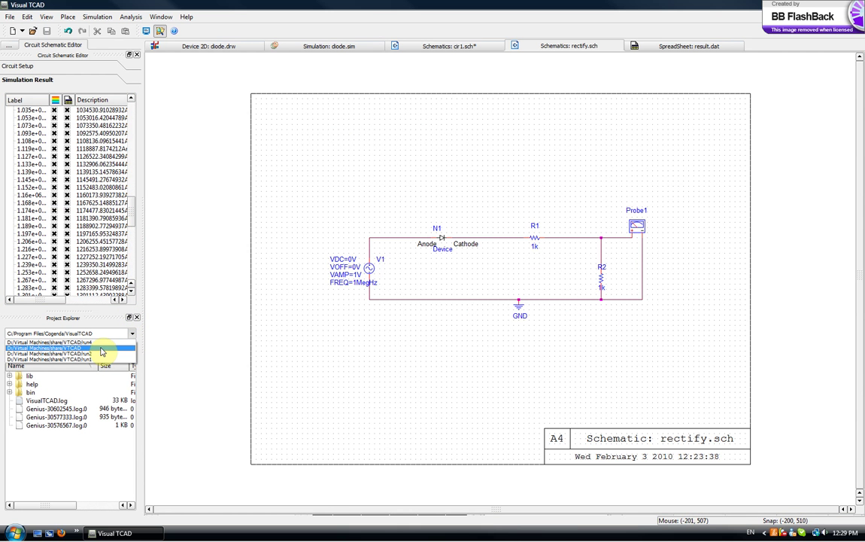
# Step: From the shared VTCAD path, go up to D:/ and into tcad > diode > run2
pyautogui.click(102, 349)
pyautogui.click(60, 348)
pyautogui.click(60, 348)
pyautogui.click(60, 348)
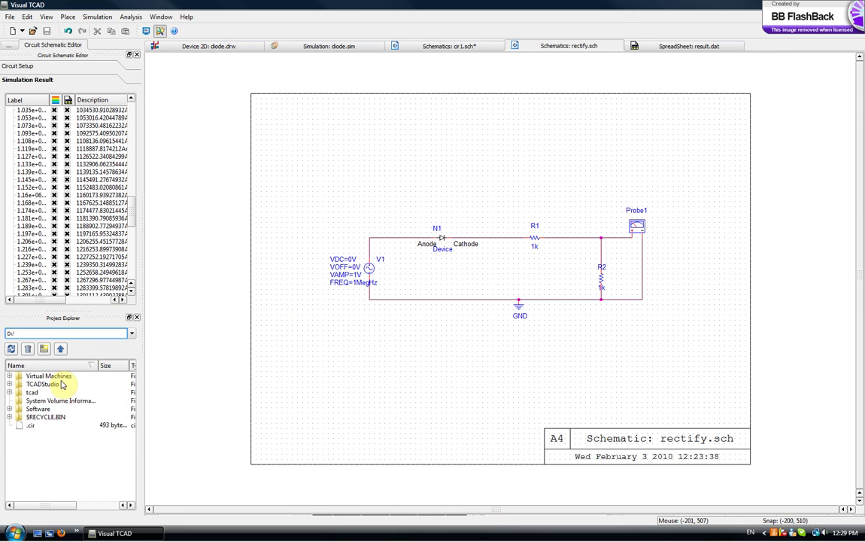
pyautogui.doubleClick(32, 392)
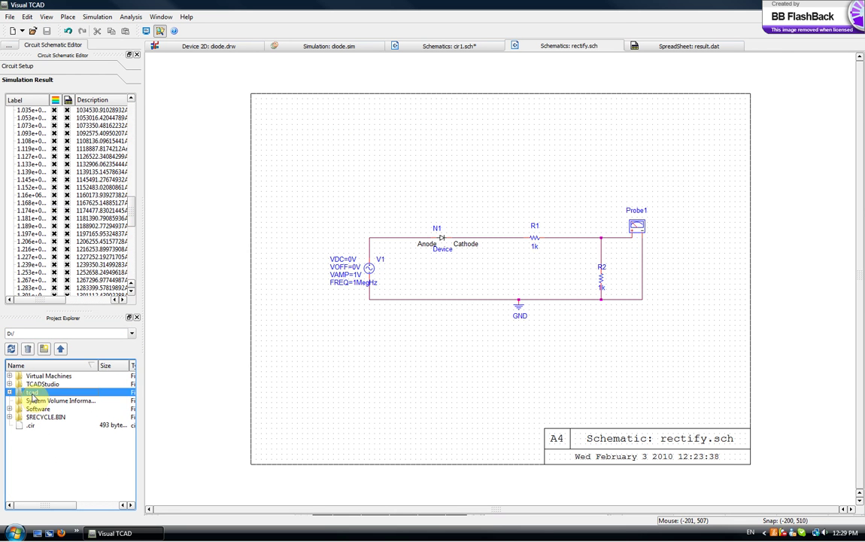
pyautogui.doubleClick(32, 377)
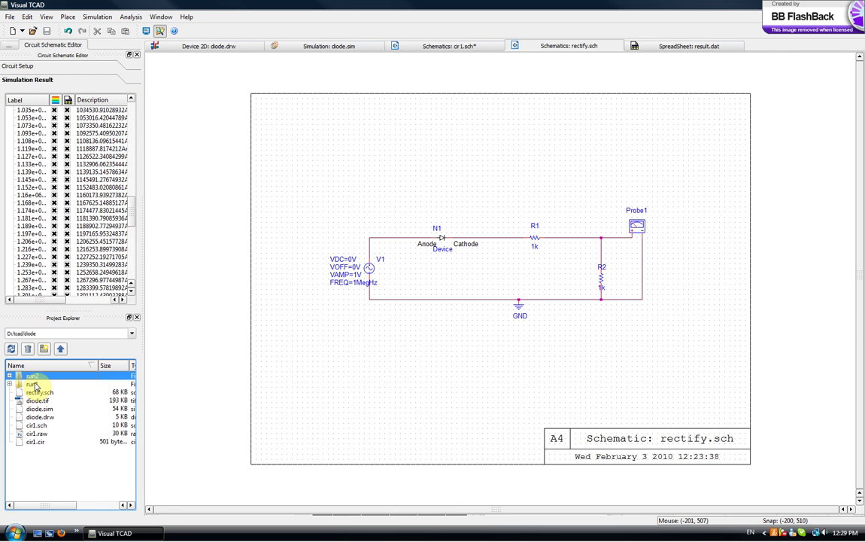
pyautogui.doubleClick(31, 377)
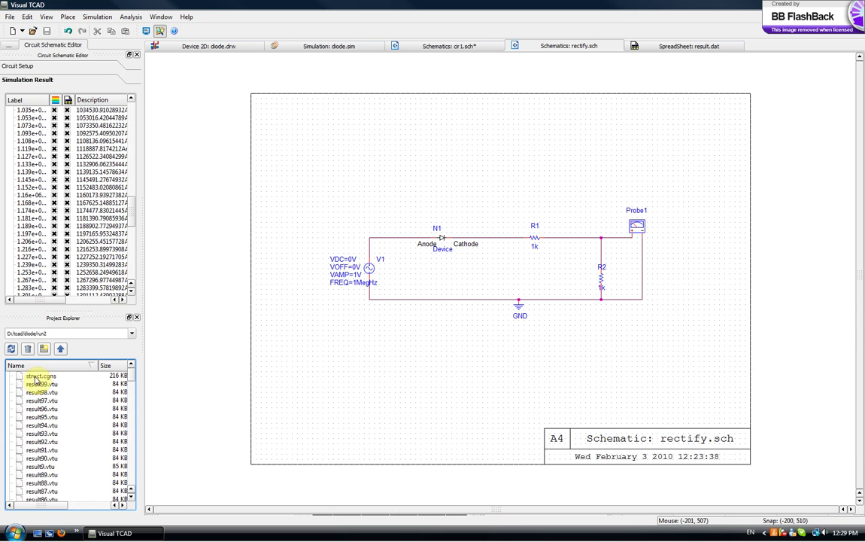
# Step: Open result95.vtu from the run2 folder in a visualization tab
pyautogui.scroll(-11, 60, 432)
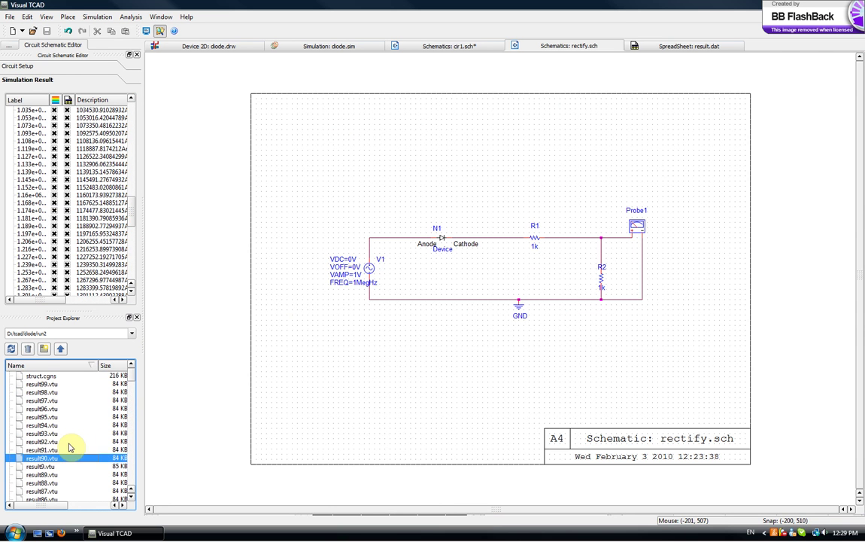
pyautogui.scroll(11, 75, 442)
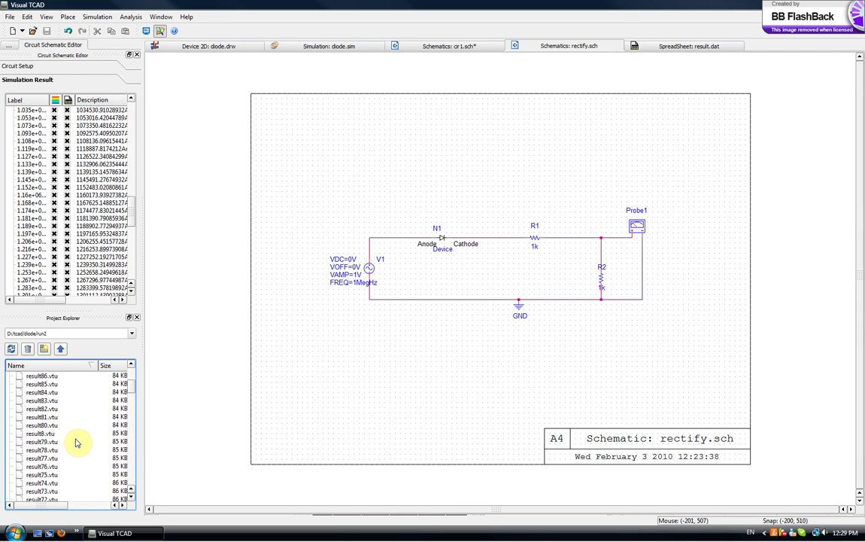
pyautogui.click(57, 422)
pyautogui.doubleClick(58, 422)
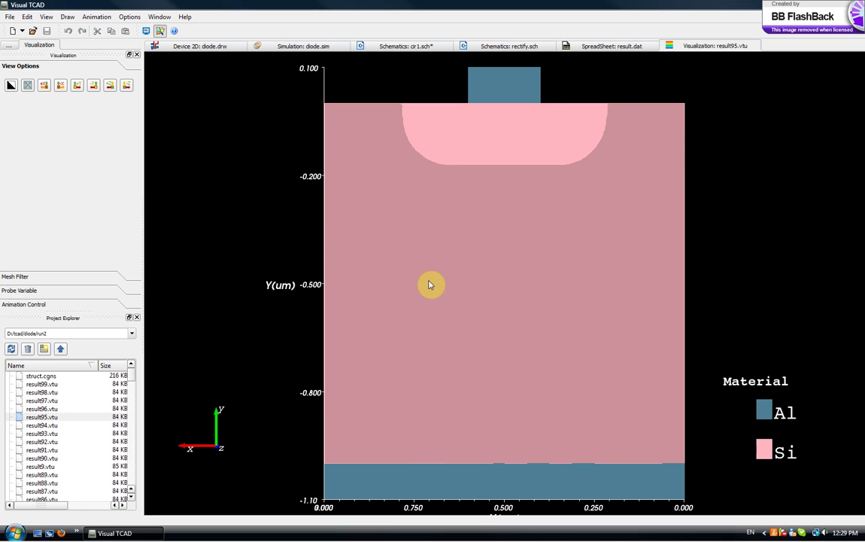
# Step: Draw an Ec pseudo-colour plot on the diode and rotate it into a 3-D view
pyautogui.rightClick(430, 284)
pyautogui.moveTo(440, 287)
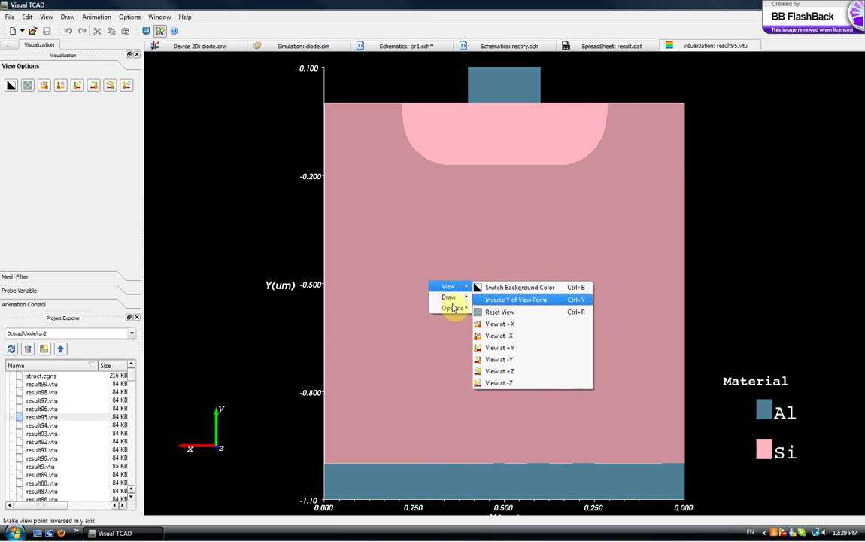
pyautogui.click(320, 329)
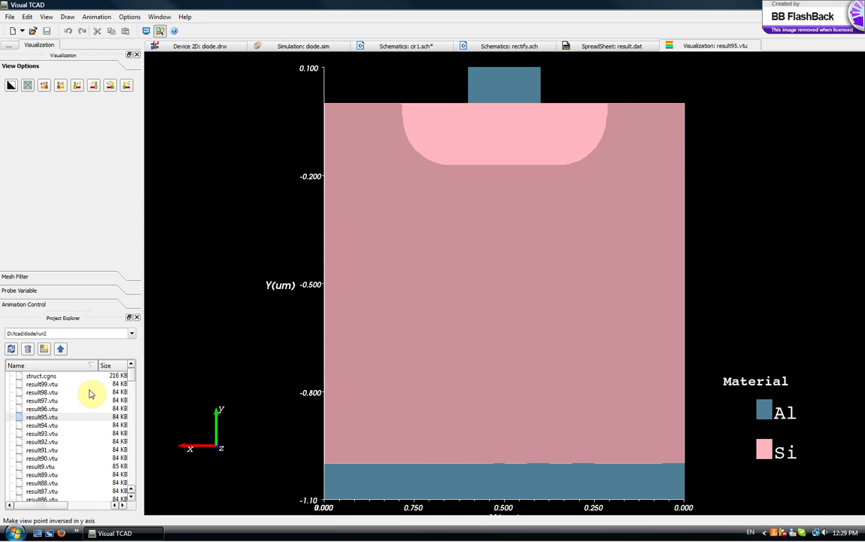
pyautogui.rightClick(399, 231)
pyautogui.moveTo(417, 243)
pyautogui.moveTo(485, 289)
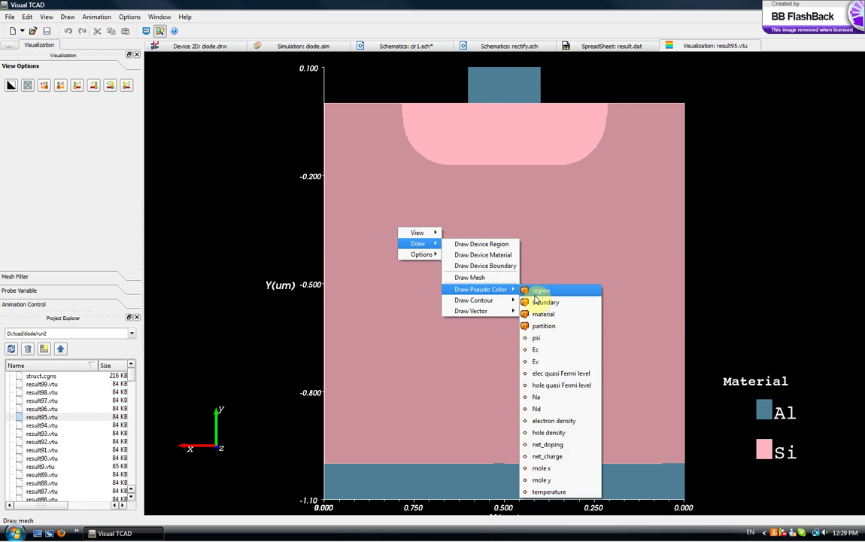
pyautogui.click(536, 349)
pyautogui.moveTo(543, 354)
pyautogui.mouseDown()
pyautogui.moveTo(546, 338)
pyautogui.moveTo(408, 314)
pyautogui.moveTo(676, 304)
pyautogui.moveTo(593, 328)
pyautogui.moveTo(626, 343)
pyautogui.moveTo(456, 360)
pyautogui.moveTo(415, 339)
pyautogui.moveTo(412, 307)
pyautogui.moveTo(416, 341)
pyautogui.moveTo(435, 353)
pyautogui.moveTo(475, 334)
pyautogui.moveTo(456, 357)
pyautogui.moveTo(502, 269)
pyautogui.mouseUp()
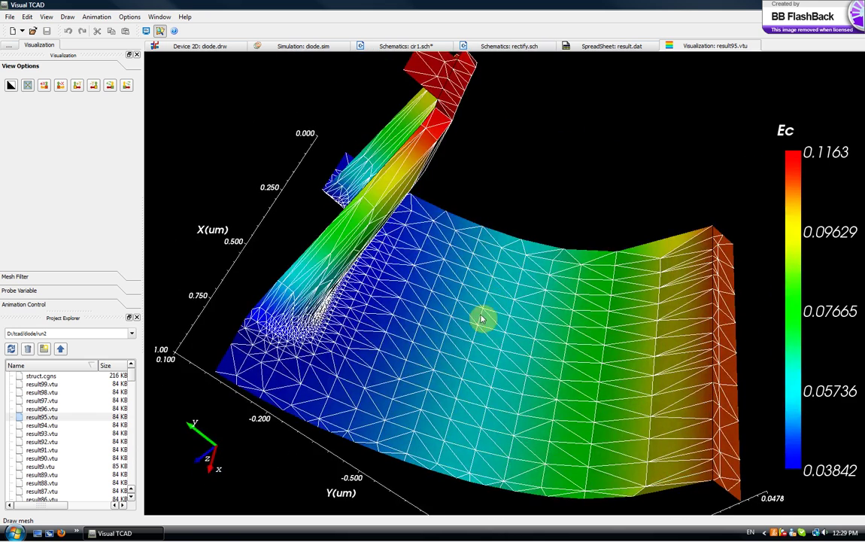
# Step: Rotate the Ec plot to a top-down view, then close the result95.vtu visualization
pyautogui.rightClick(457, 295)
pyautogui.moveTo(466, 309)
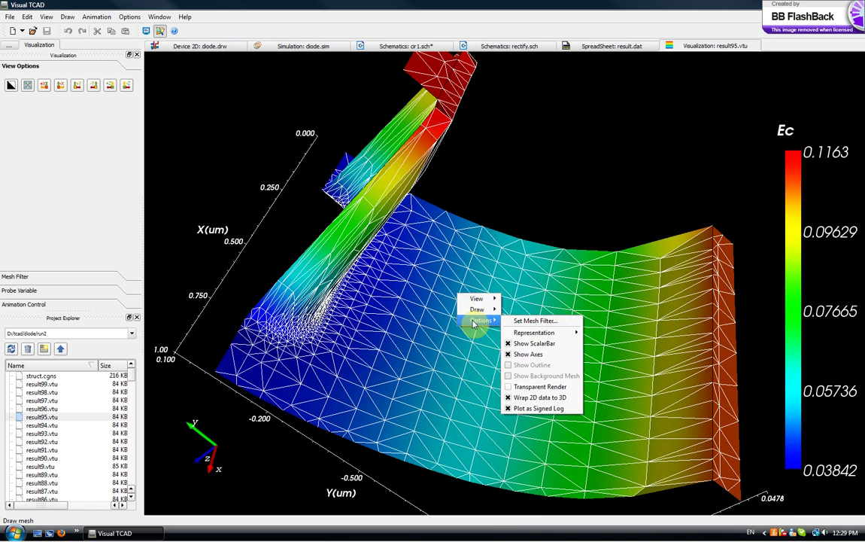
pyautogui.click(531, 313)
pyautogui.moveTo(420, 264); pyautogui.dragTo(421, 193)
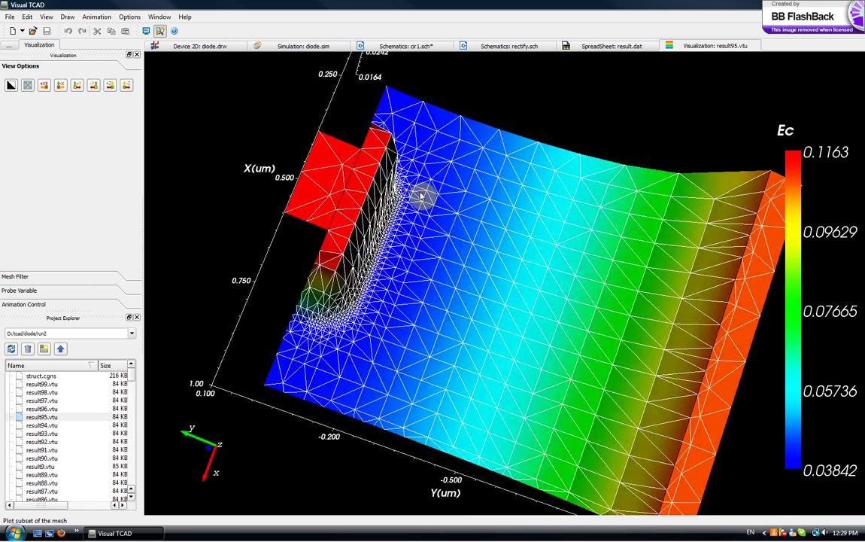
pyautogui.rightClick(690, 45)
pyautogui.click(706, 63)
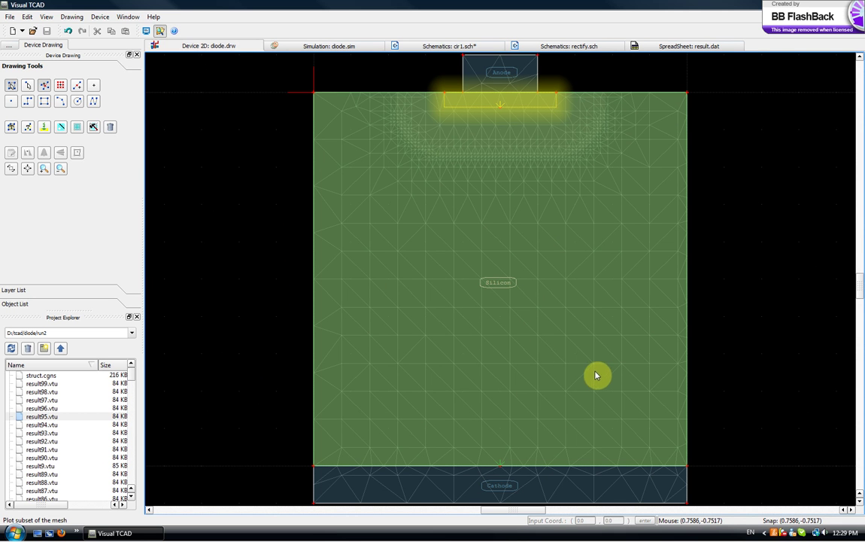
# Step: Deselect the device drawing and browse the Drawing, Window and Help menus without choosing anything
pyautogui.click(207, 117)
pyautogui.click(72, 17)
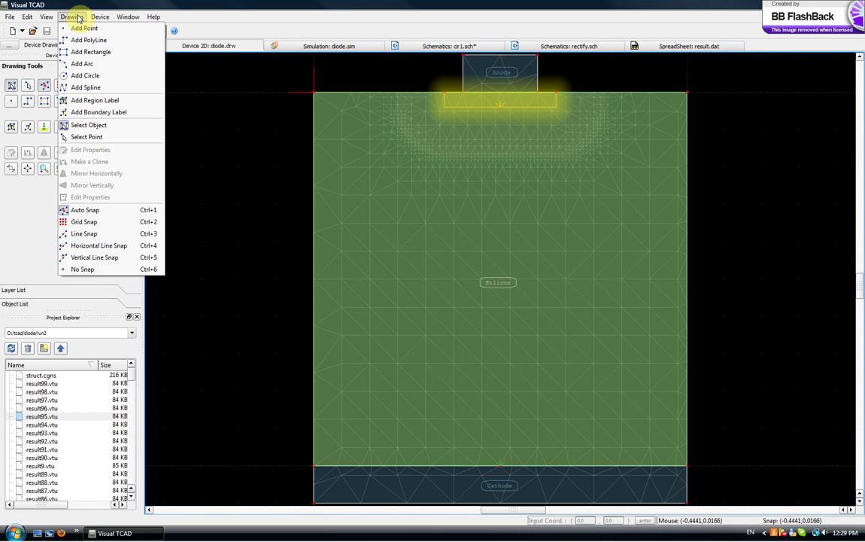
pyautogui.moveTo(99, 16)
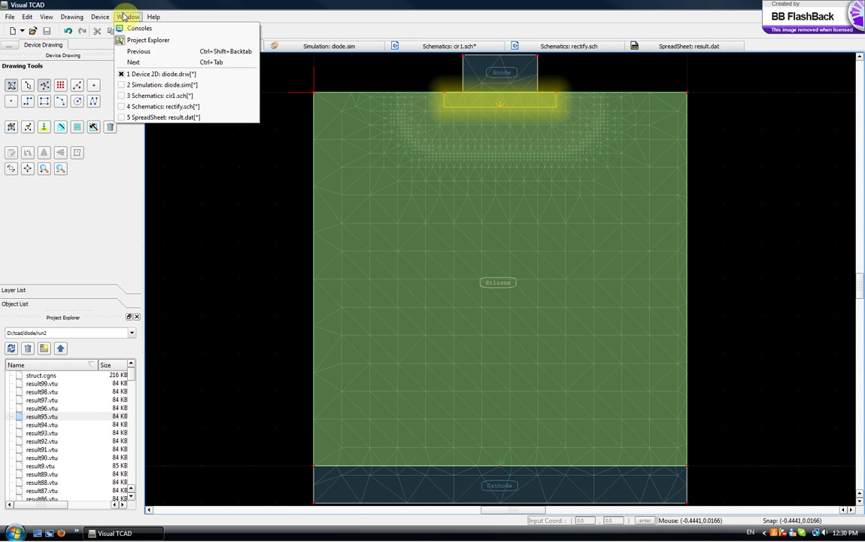
pyautogui.moveTo(150, 19)
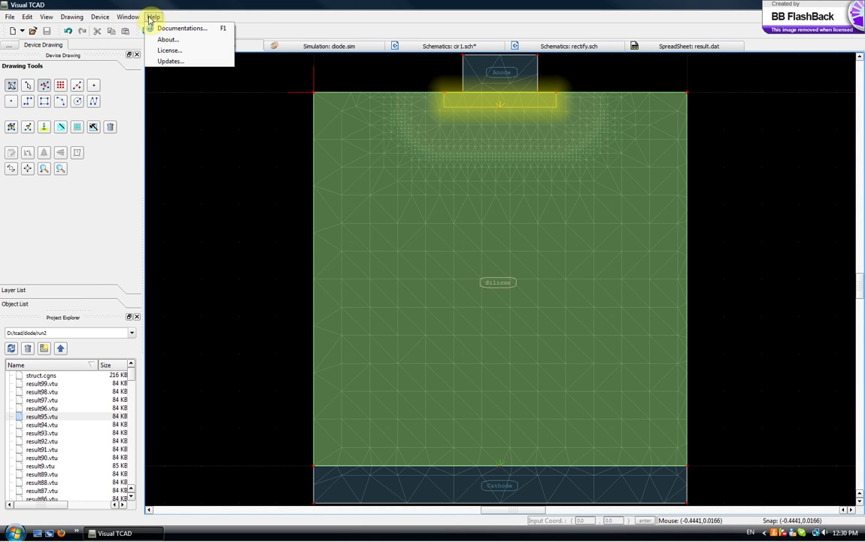
pyautogui.click(164, 29)
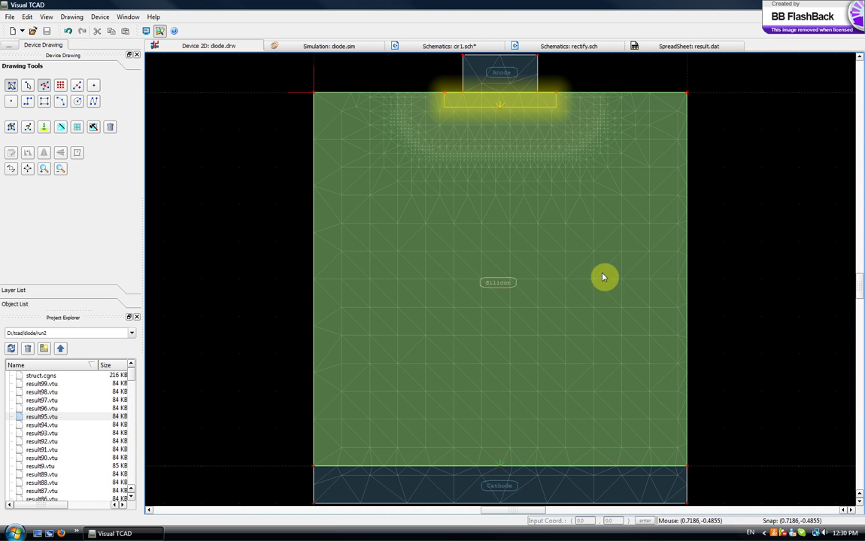
# Step: Close the result.dat spreadsheet and bring the rectify.sch schematic to the front
pyautogui.rightClick(654, 48)
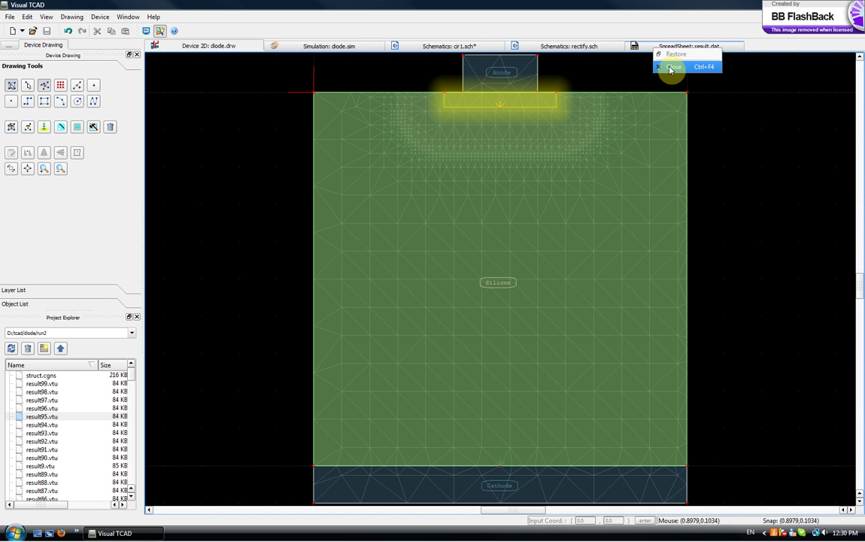
pyautogui.click(672, 67)
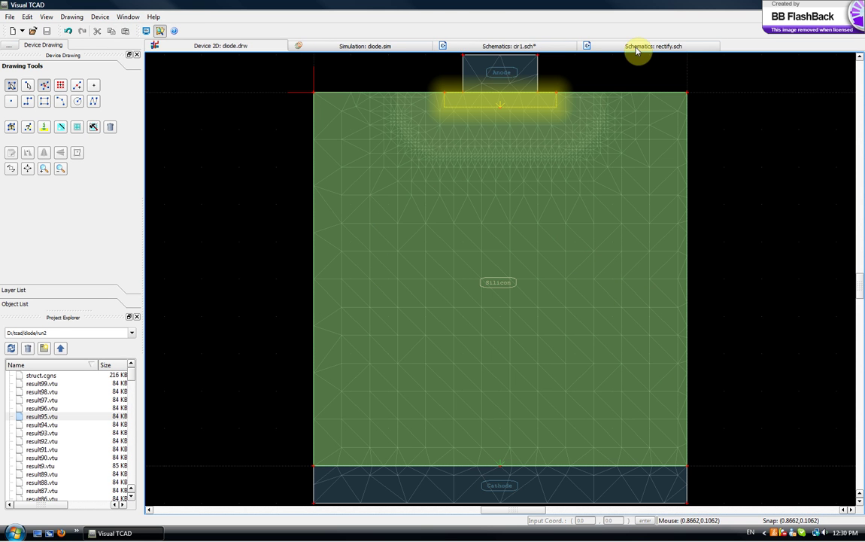
pyautogui.click(636, 47)
pyautogui.rightClick(637, 51)
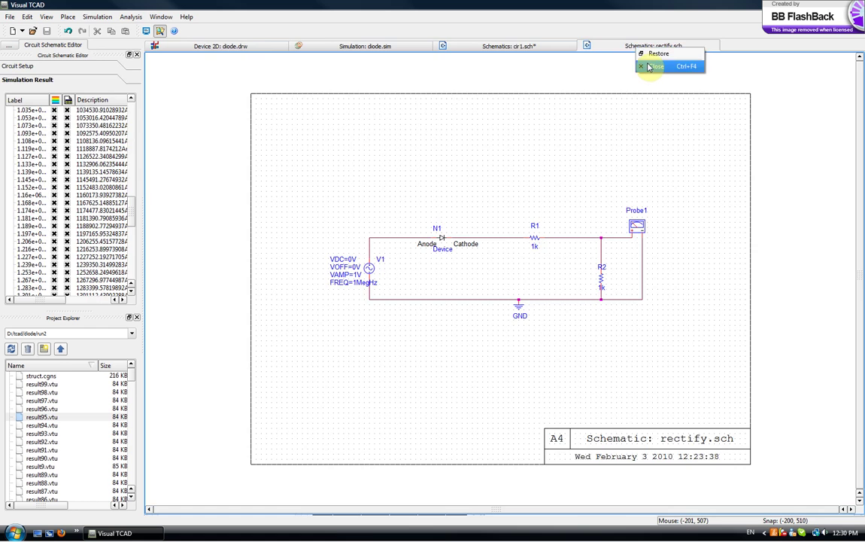